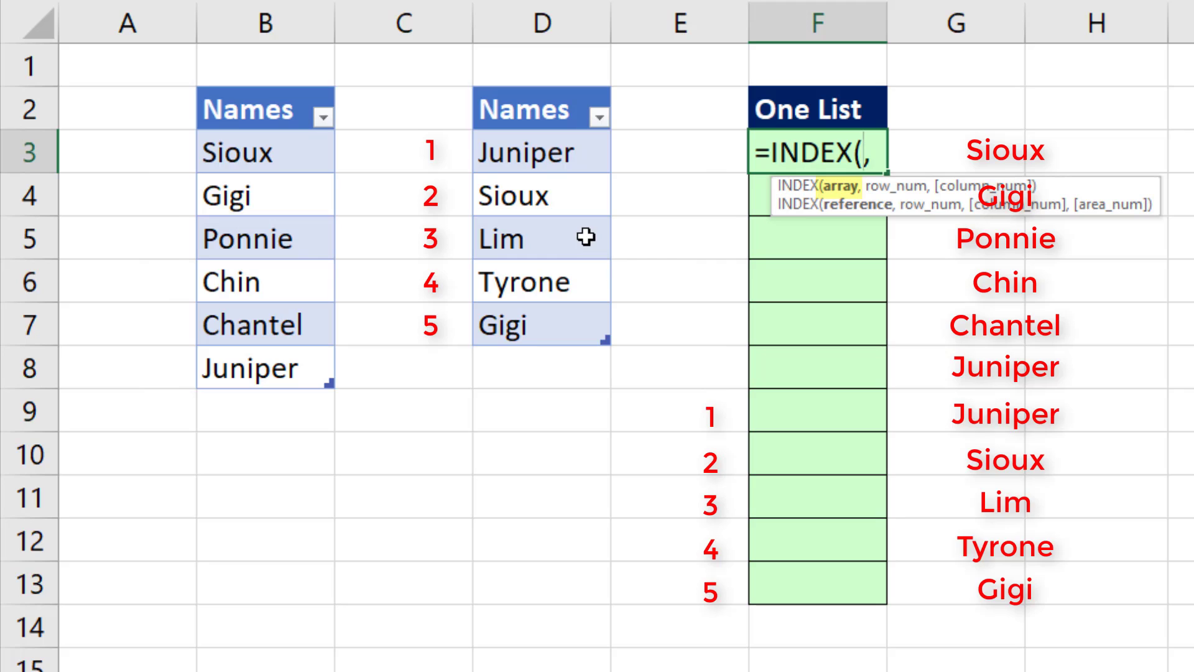
Start the F3 formula as =INDEX(, then drop it and restart as =ROWS(
{"action": "left_click", "coordinate": [902, 194]}
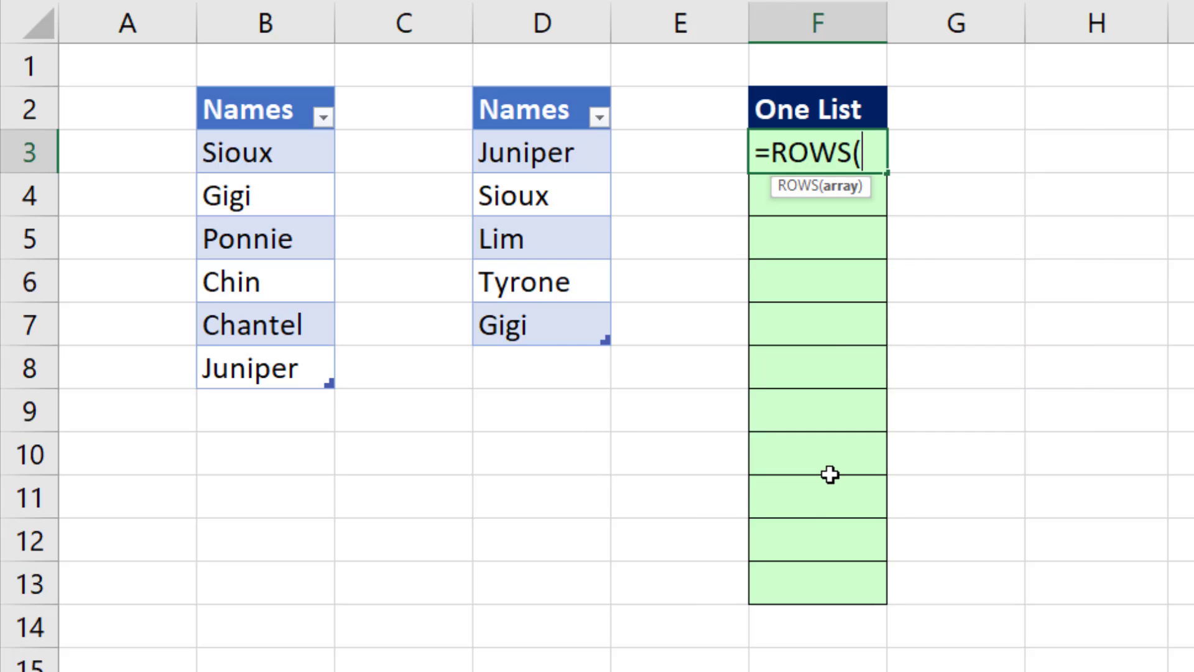
Enter =ROWS(F$3:F3) in F3 and fill it down to F13 for a 1–11 count
{"action": "type", "text": "F"}
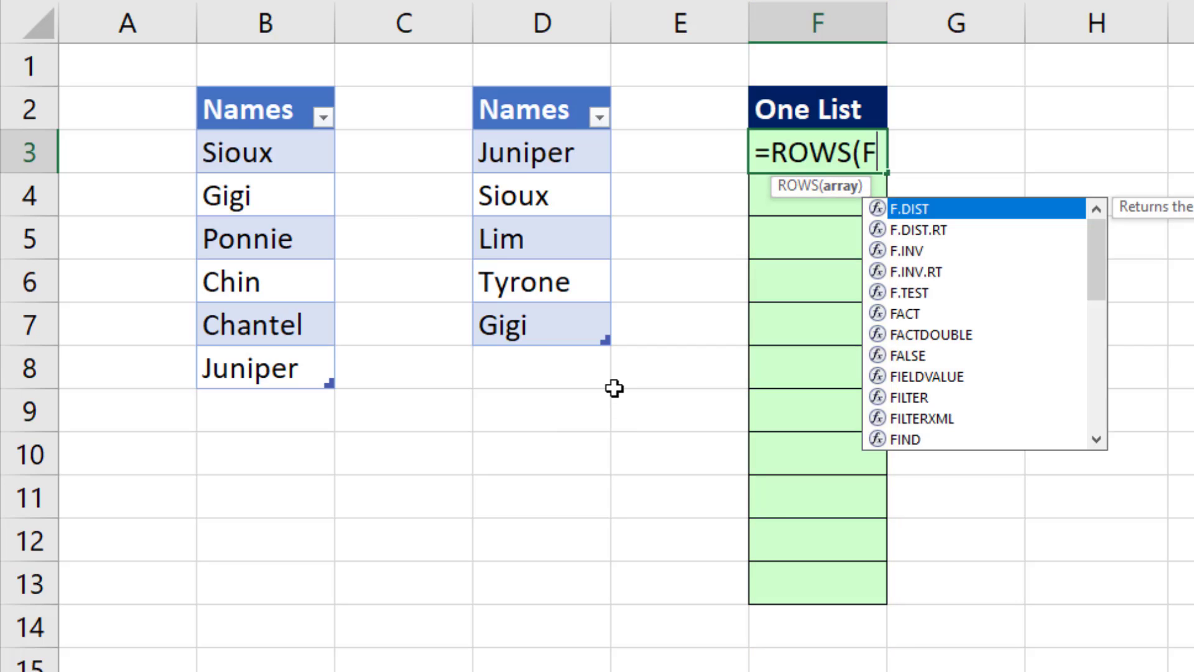
{"action": "type", "text": "$3:F"}
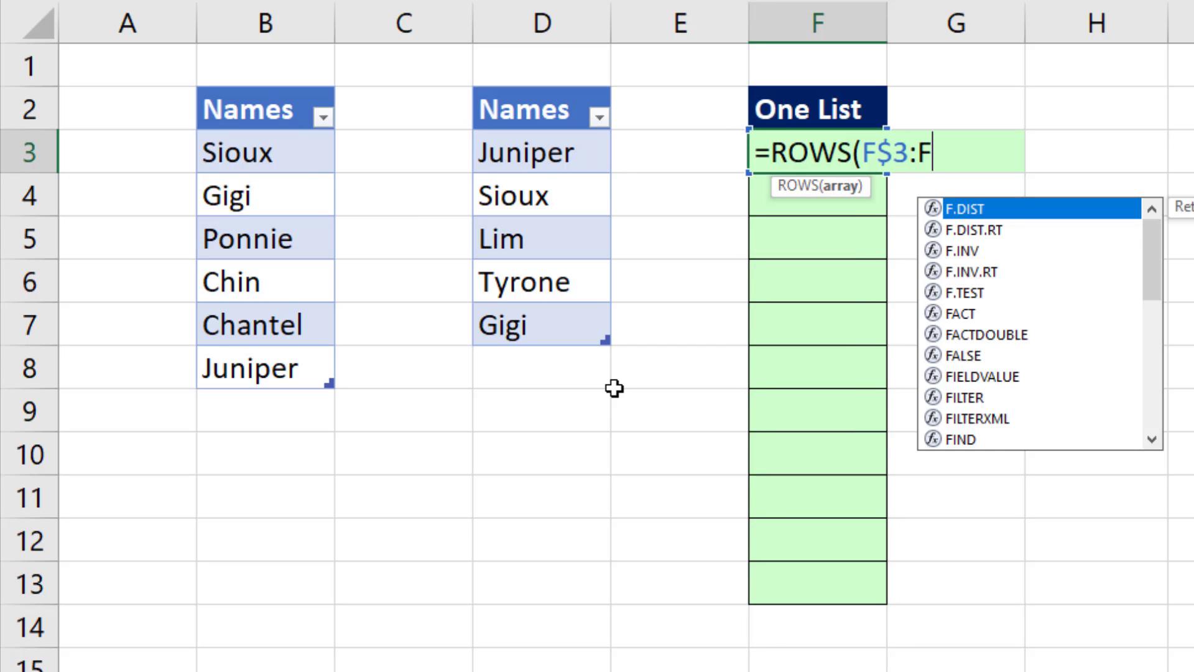
{"action": "type", "text": "3)"}
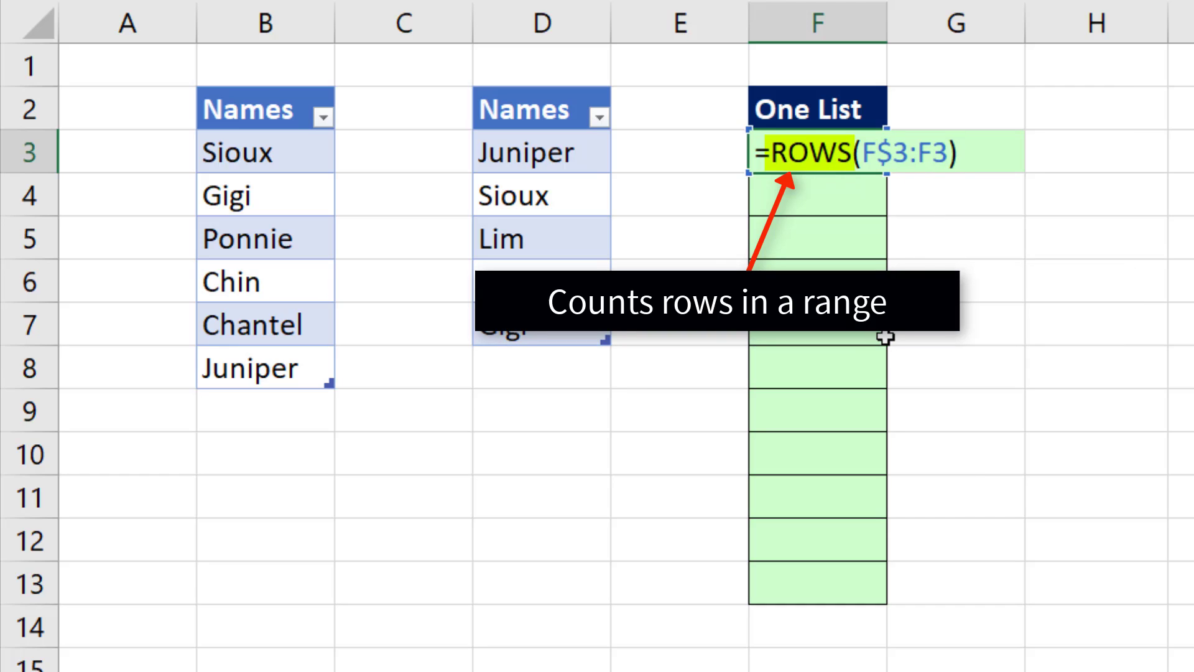
{"action": "key", "text": "ctrl+Return"}
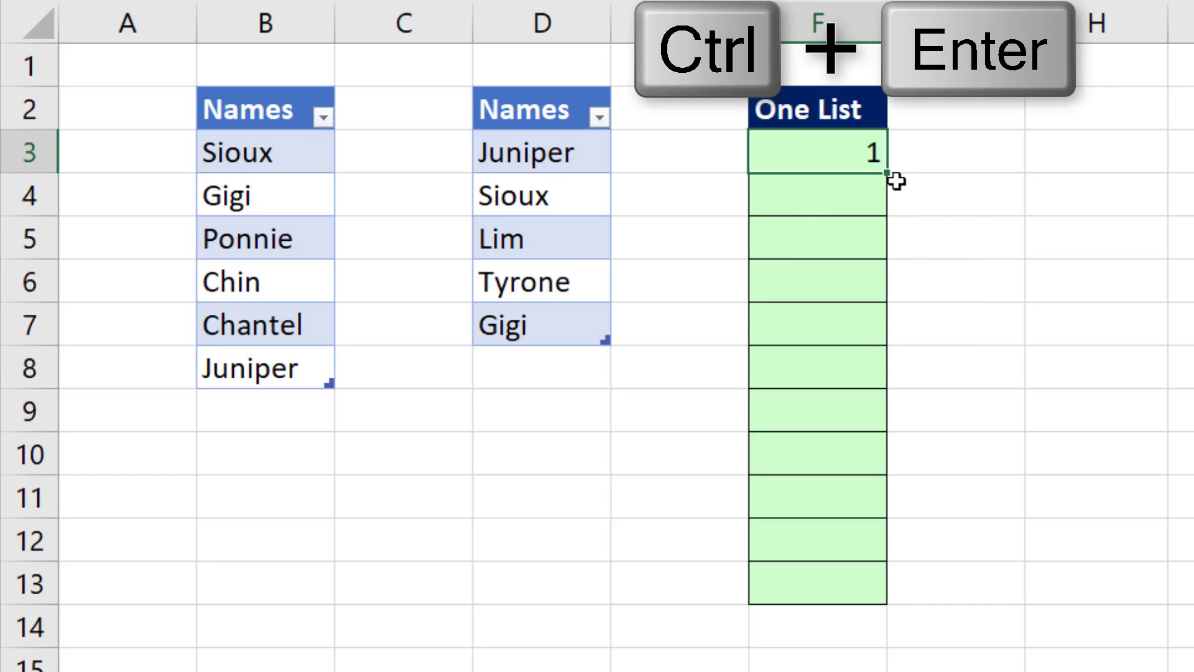
{"action": "left_click_drag", "start_coordinate": [890, 181], "coordinate": [890, 601]}
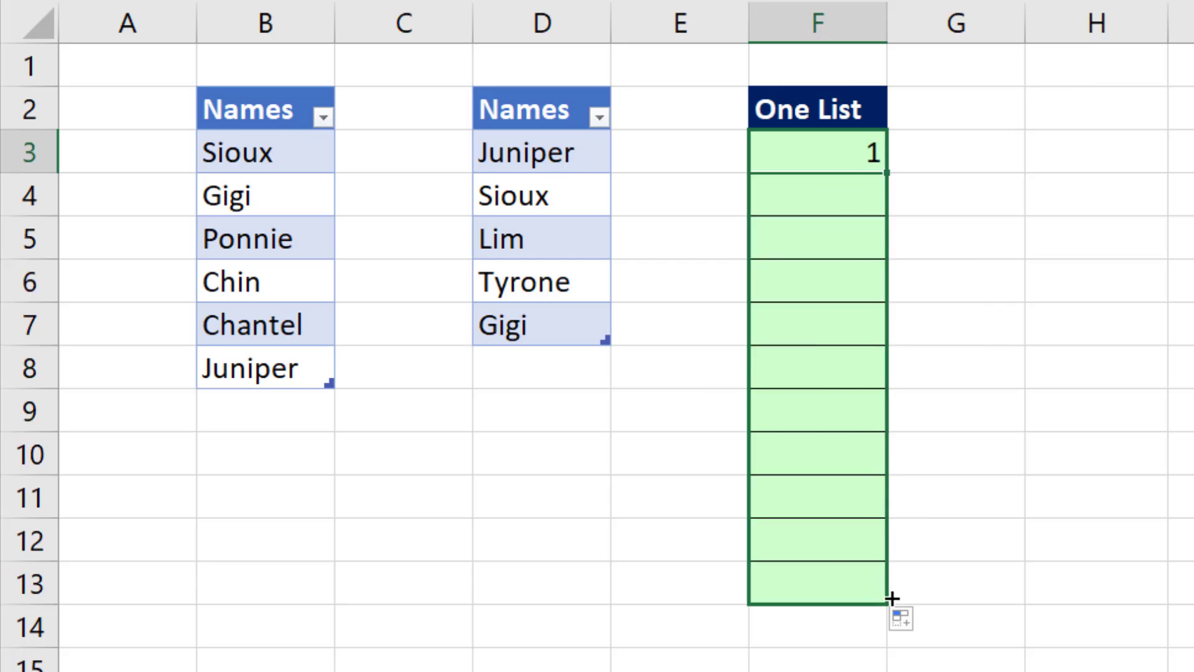
Check F7's formula to see its expanding counted range, leaving it unchanged
{"action": "left_click", "coordinate": [817, 339]}
{"action": "key", "text": "F2"}
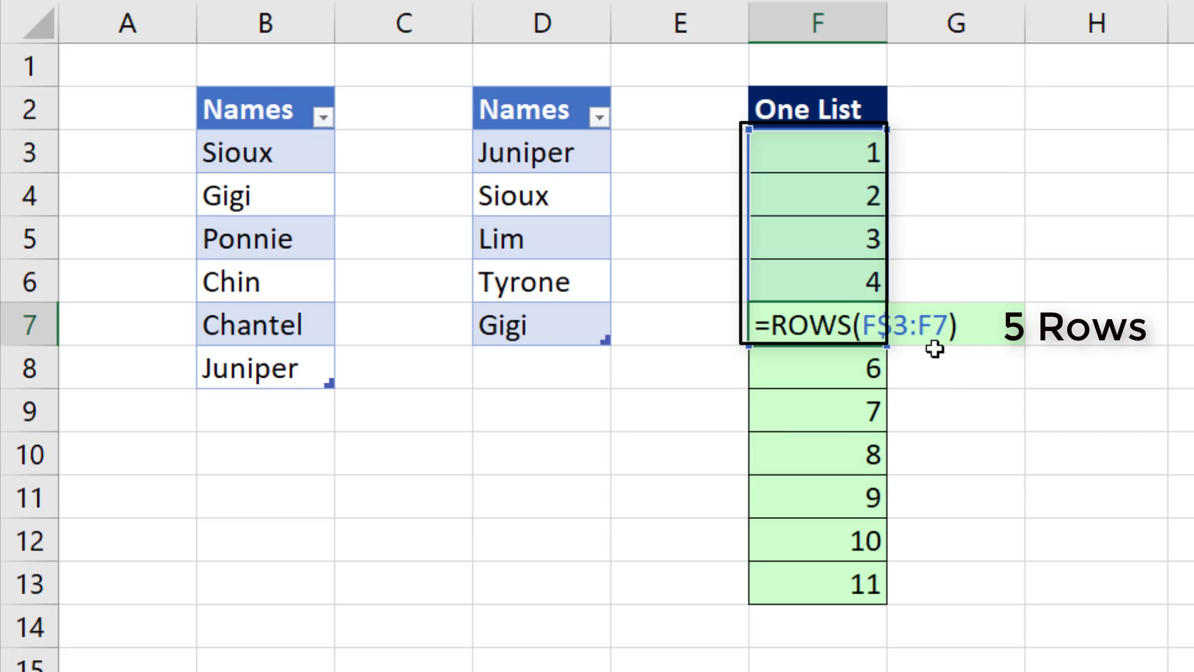
{"action": "key", "text": "Return"}
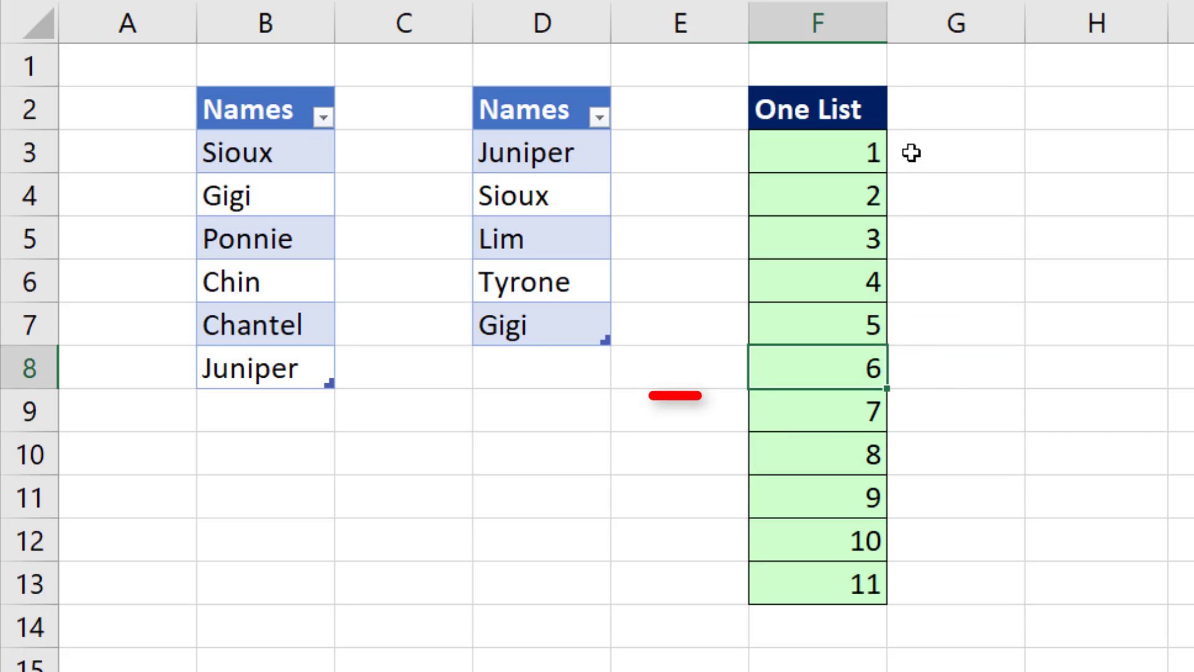
Extend F3 to =ROWS(F$3:F3)<=ROWS(Names01) and fill it down to F13
{"action": "double_click", "coordinate": [848, 139]}
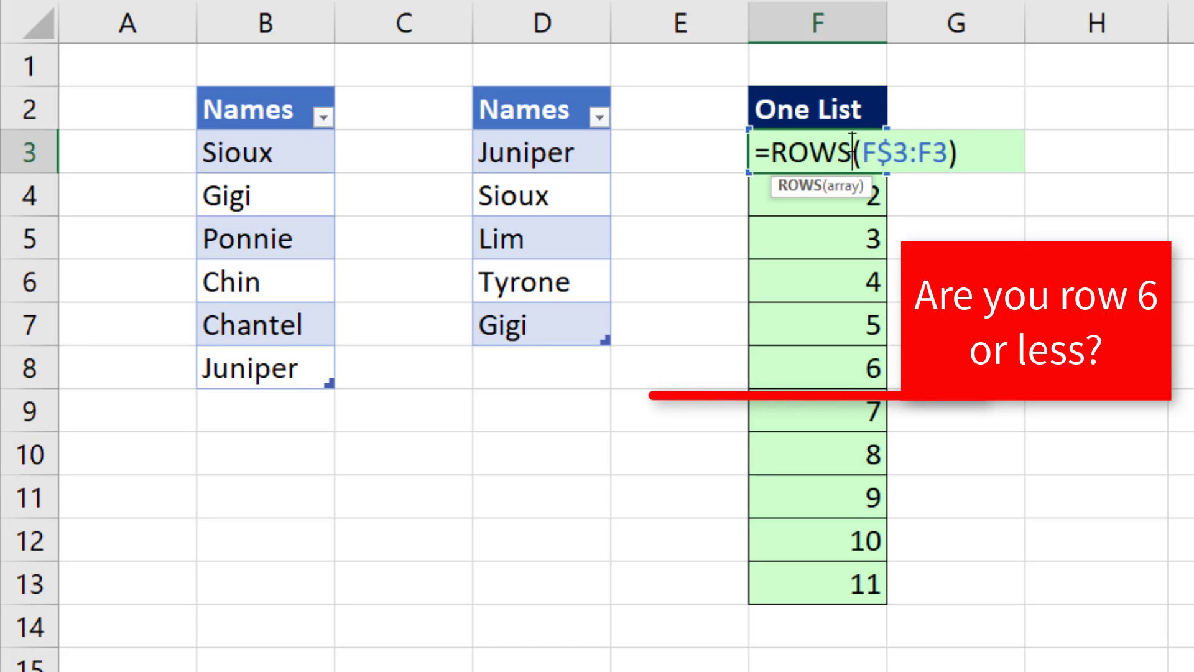
{"action": "type", "text": "<="}
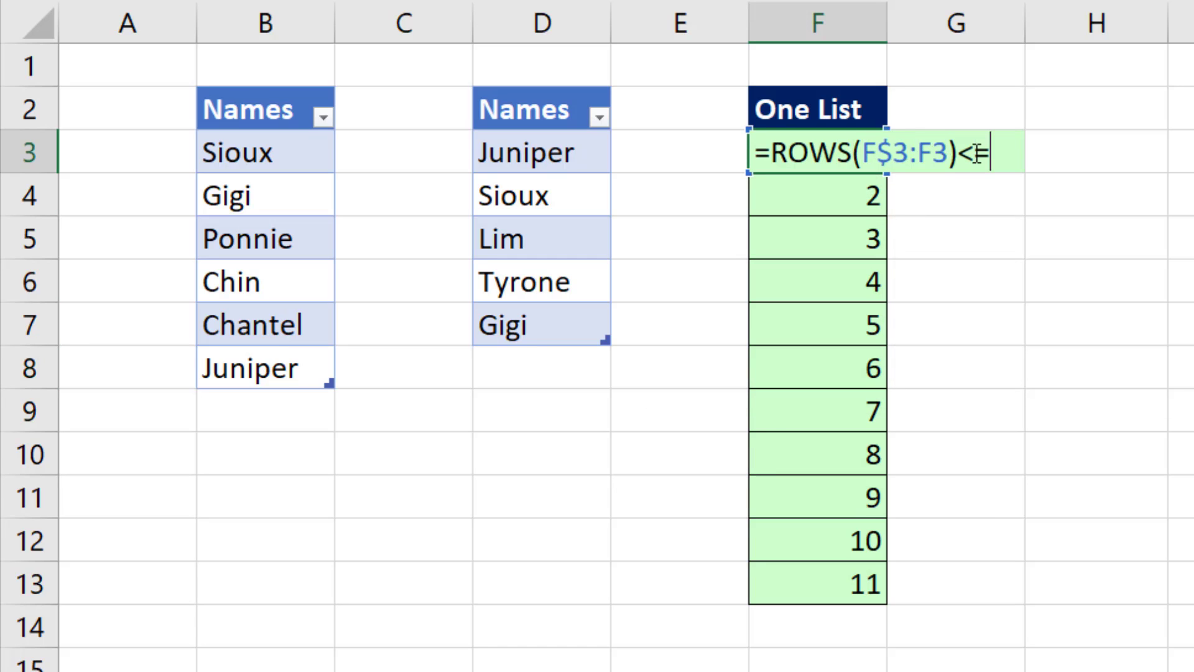
{"action": "type", "text": "rows"}
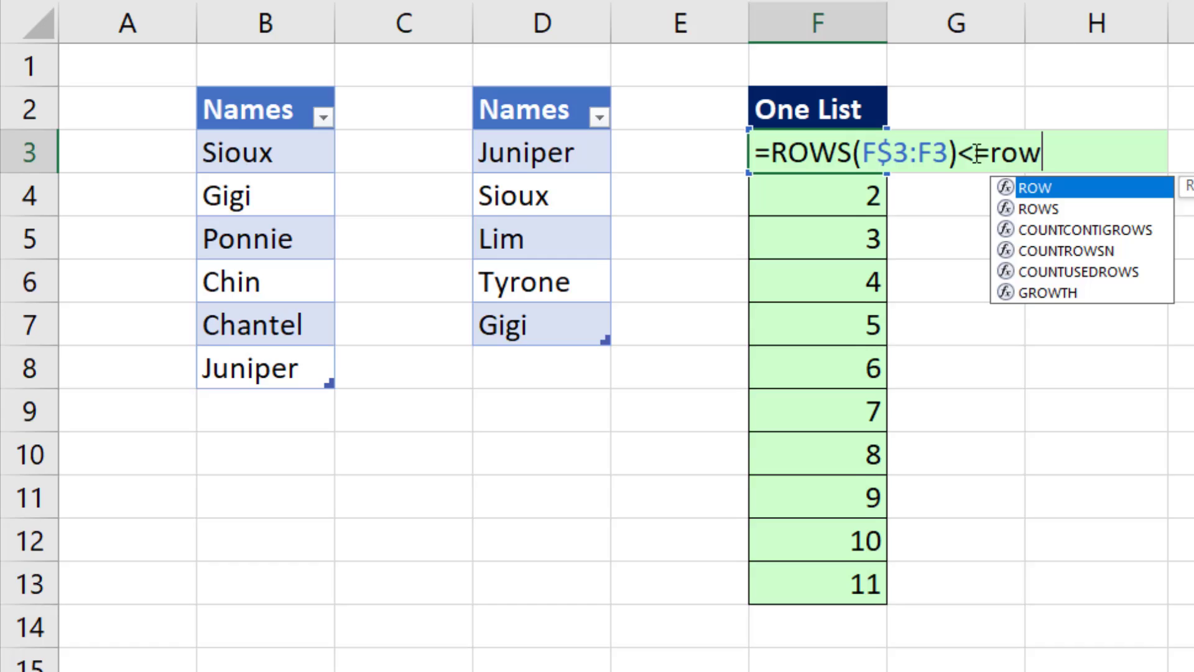
{"action": "key", "text": "Tab"}
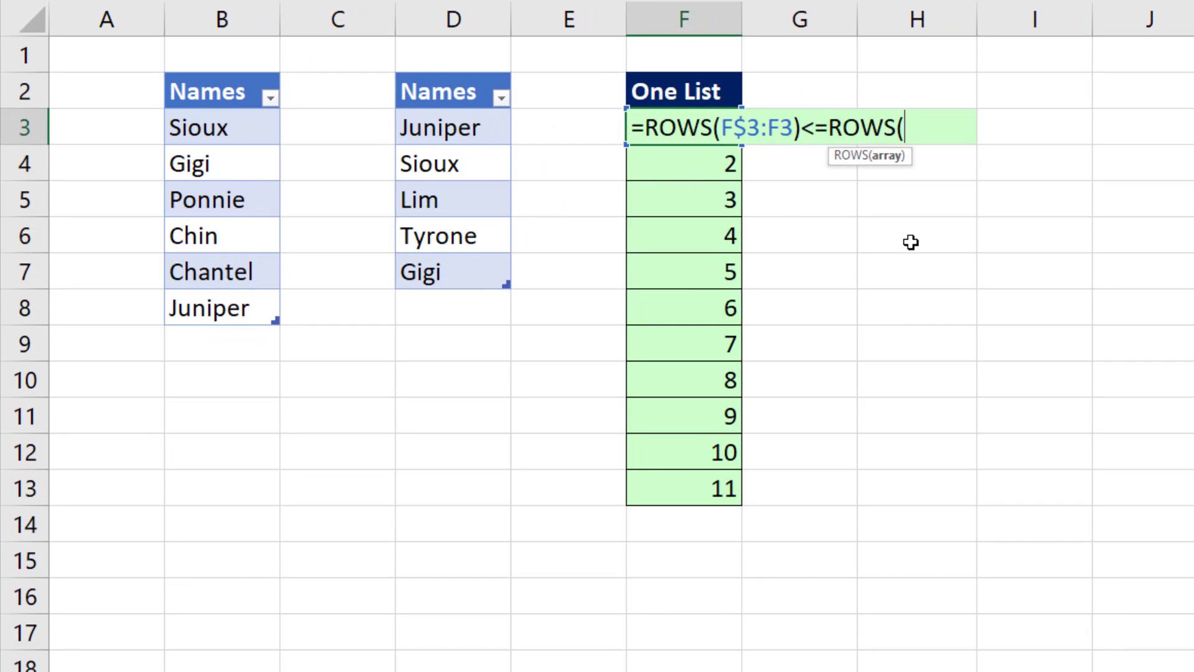
{"action": "type", "text": "name"}
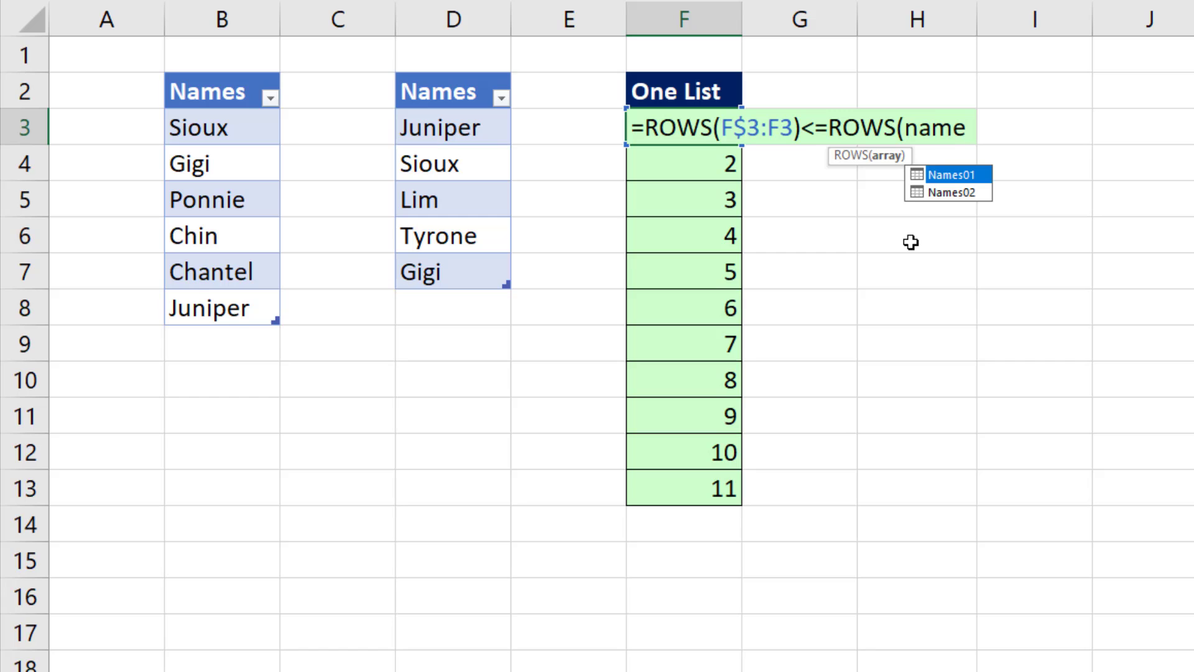
{"action": "key", "text": "Tab"}
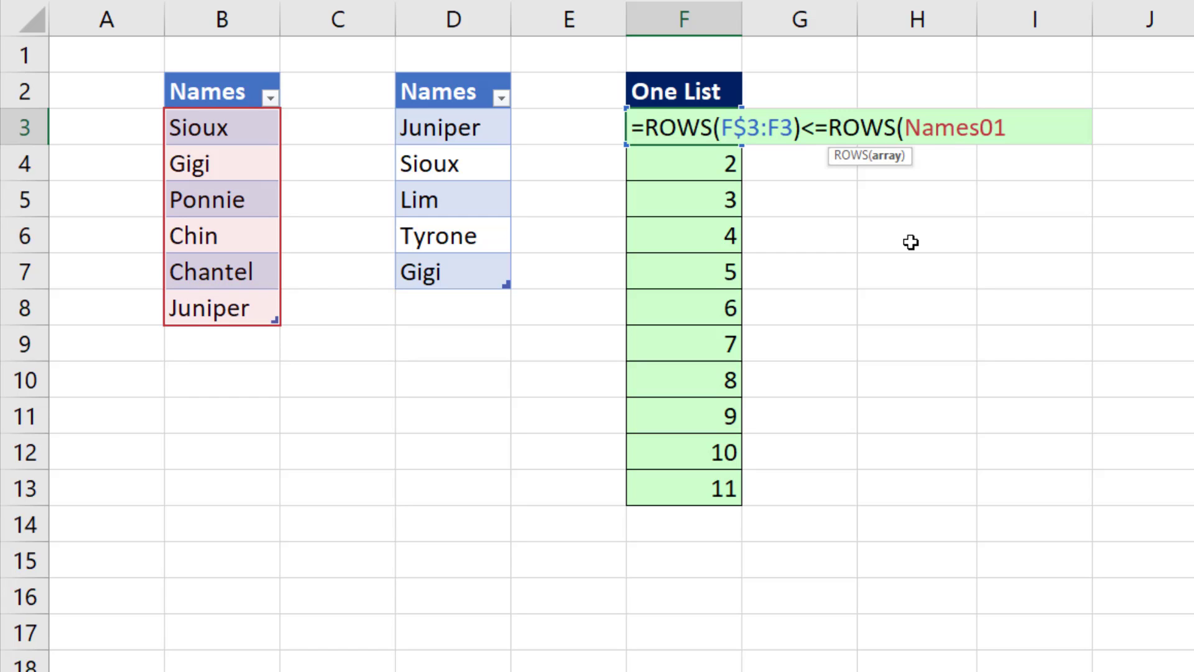
{"action": "type", "text": ")"}
{"action": "key", "text": "ctrl+Return"}
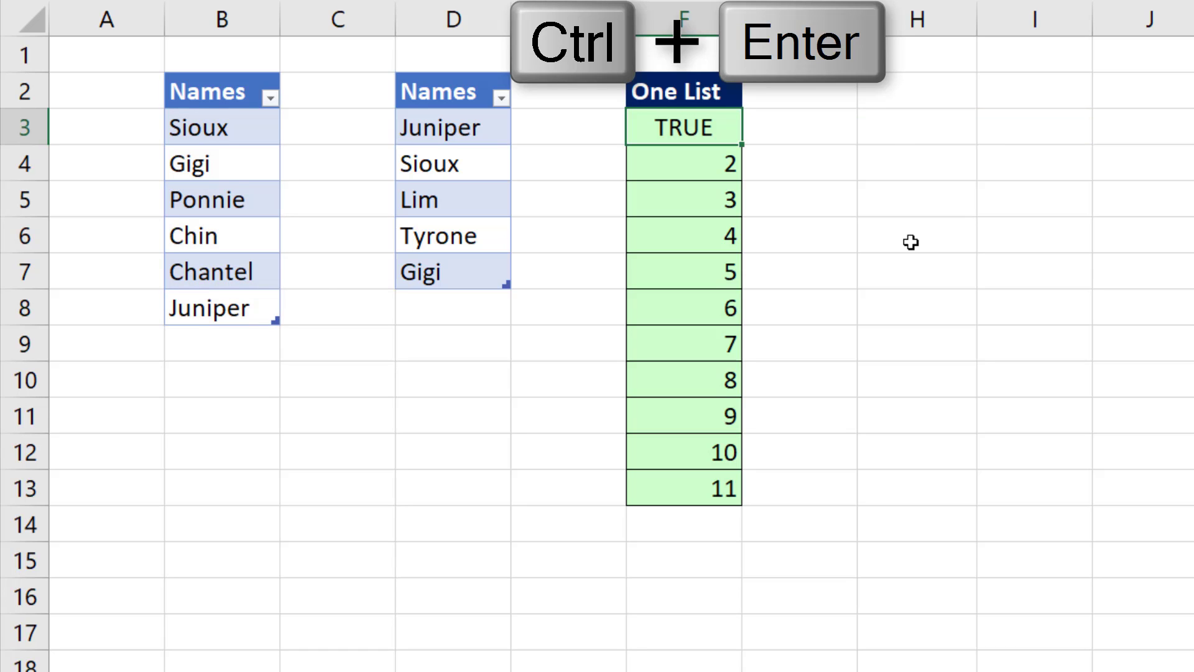
{"action": "double_click", "coordinate": [742, 145]}
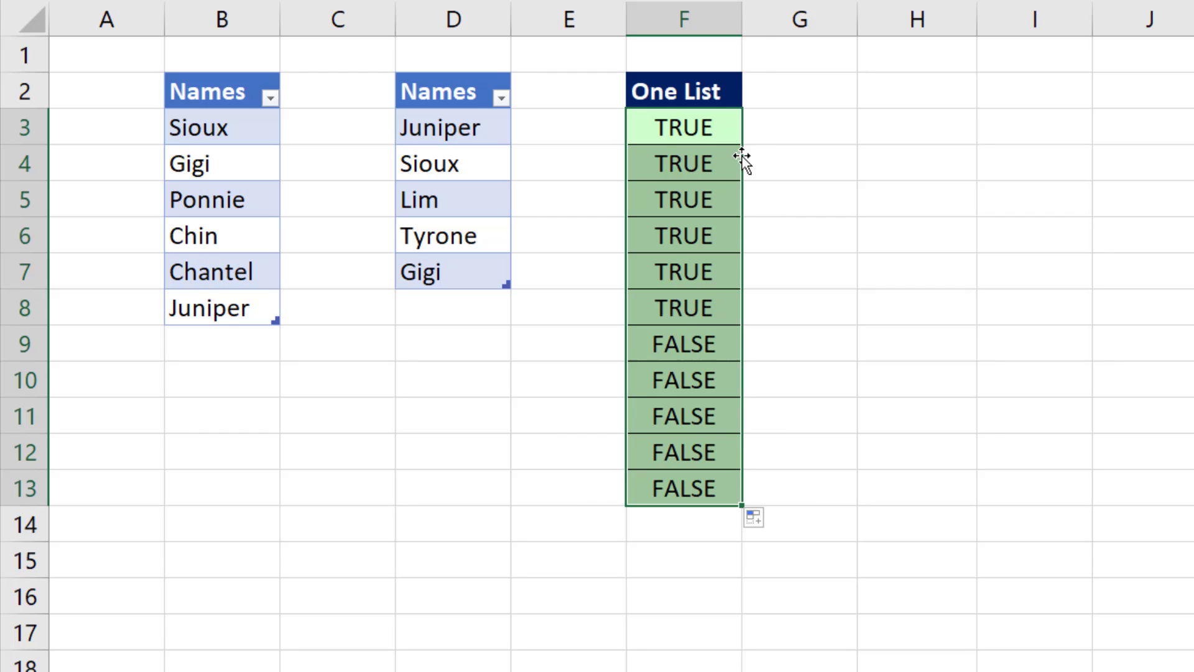
Wrap the F3 comparison in IF and add a comma after the test
{"action": "double_click", "coordinate": [726, 130]}
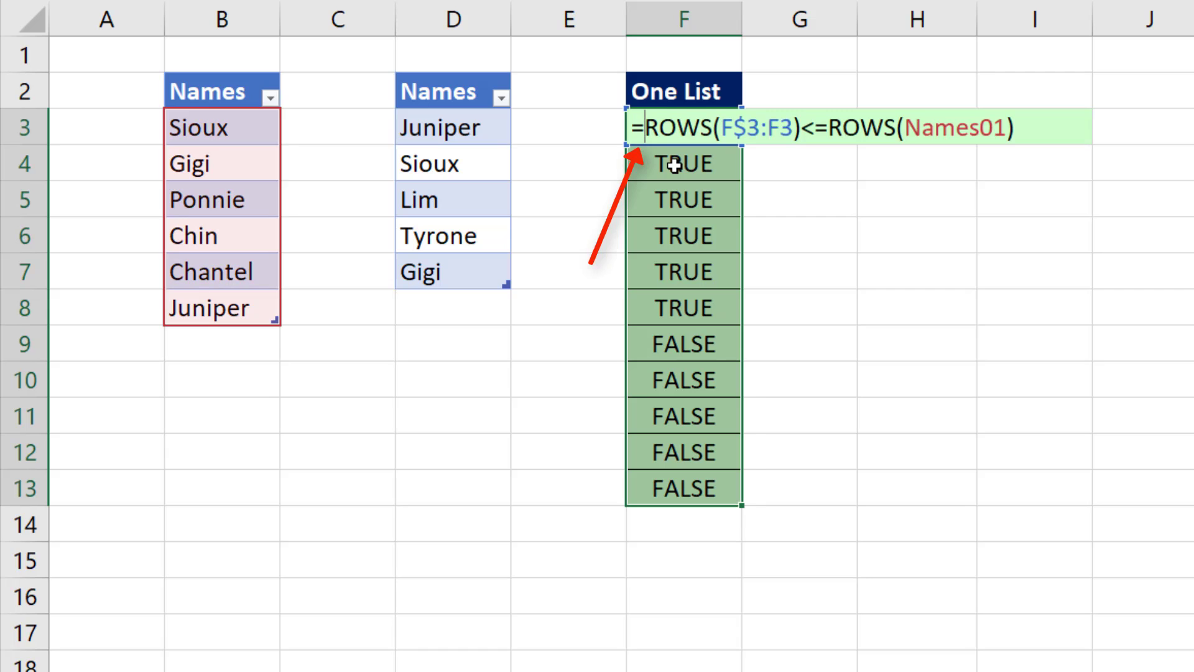
{"action": "type", "text": "if"}
{"action": "key", "text": "Tab"}
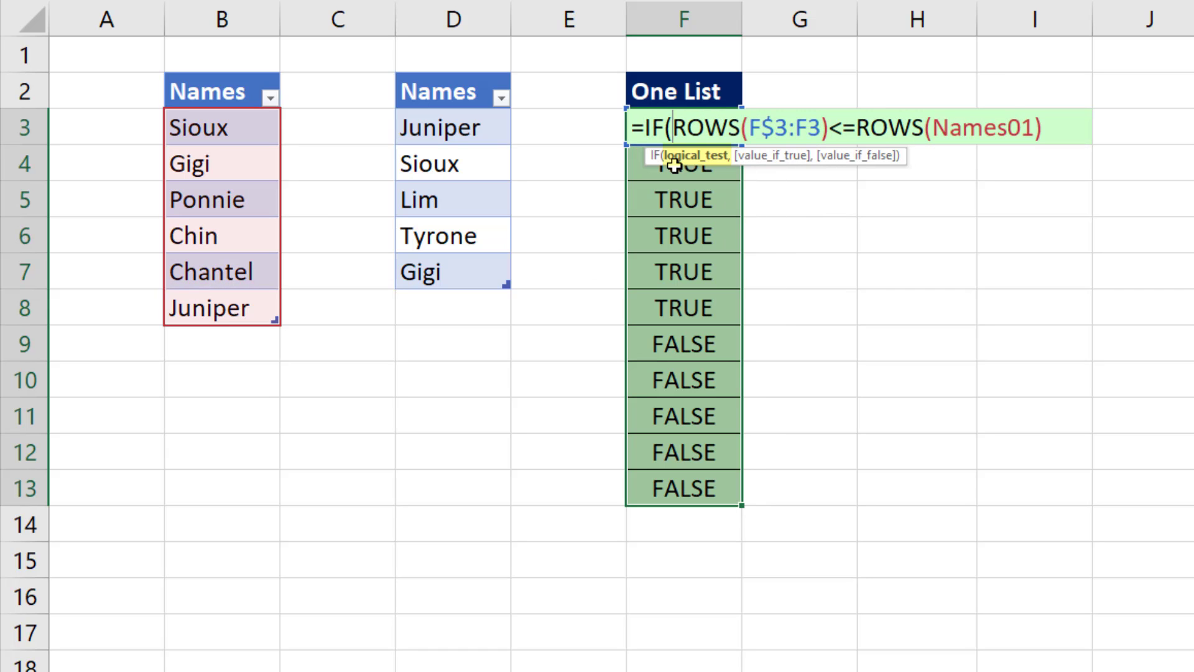
{"action": "left_click", "coordinate": [695, 156]}
{"action": "left_click", "coordinate": [1057, 125]}
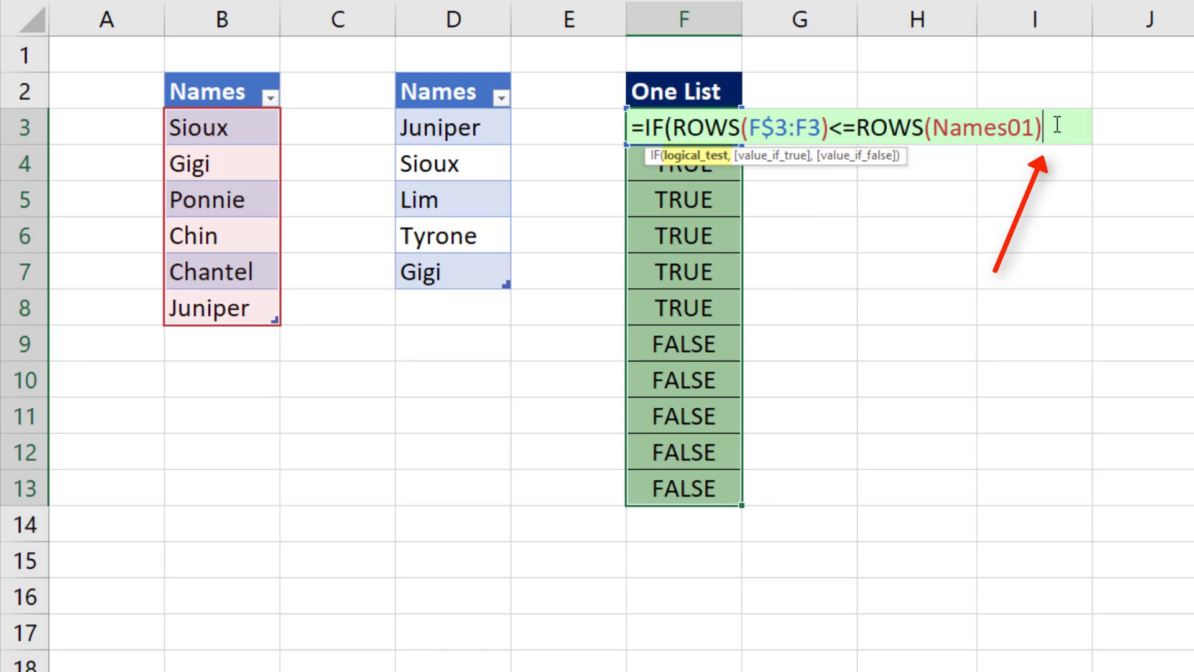
{"action": "type", "text": ","}
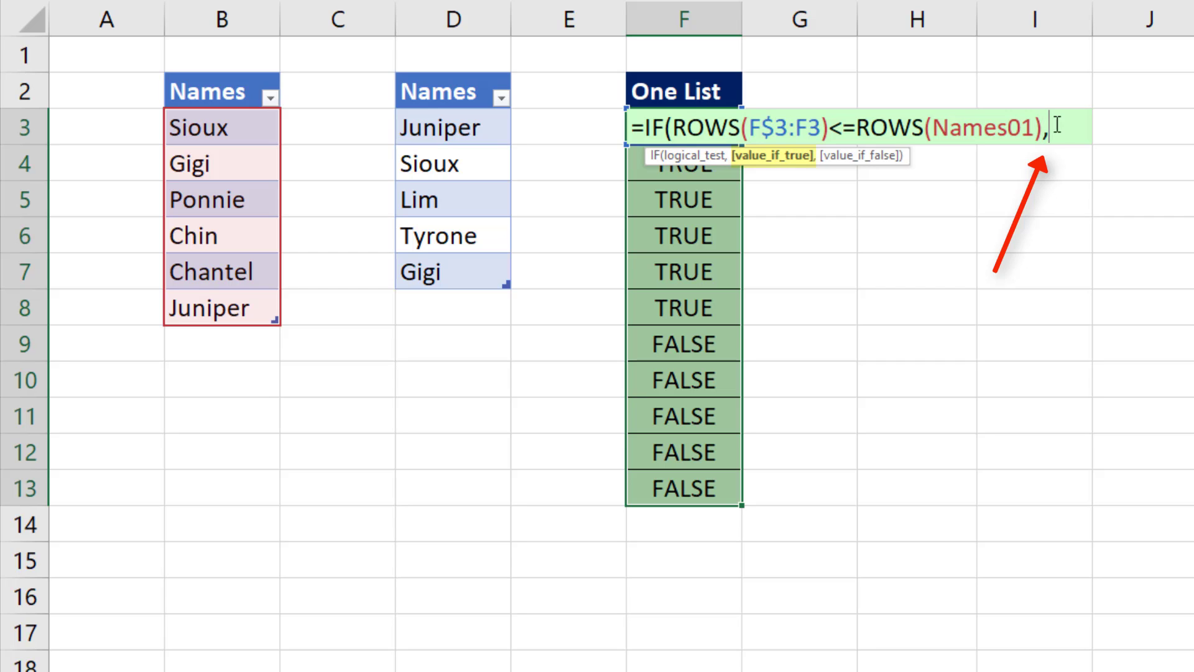
Copy both ROWS pieces to the Clipboard and insert ROWS(F$3:F3) as the true result
{"action": "left_click_drag", "start_coordinate": [674, 124], "coordinate": [830, 121]}
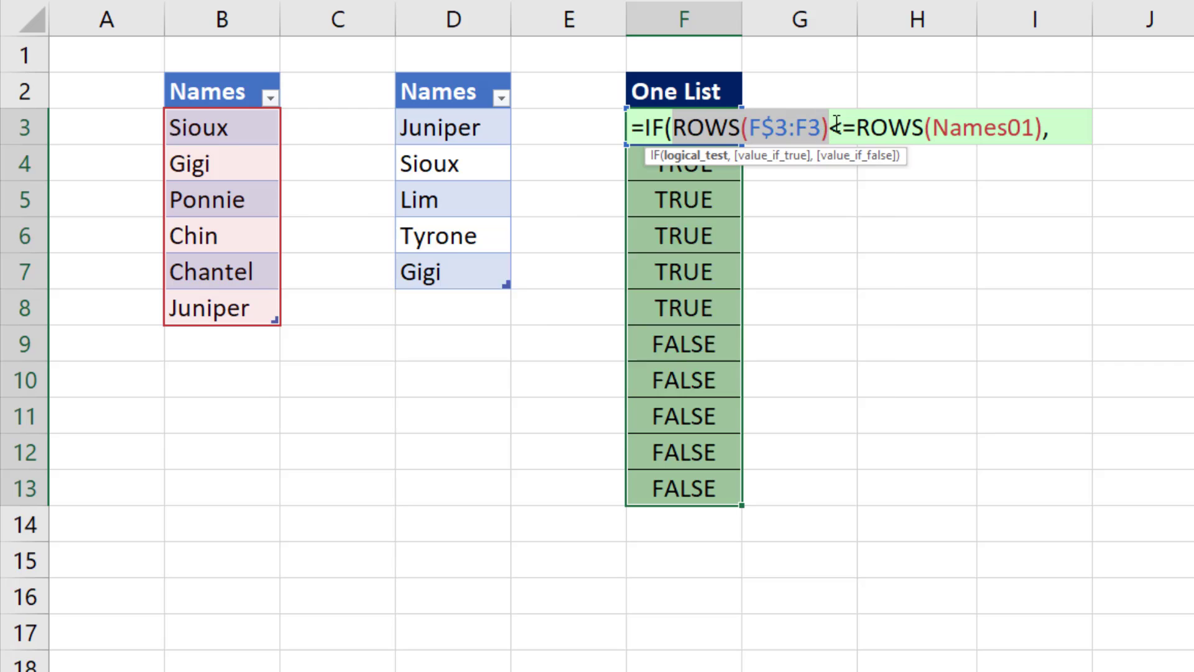
{"action": "key", "text": "ctrl+c"}
{"action": "key", "text": "ctrl+c"}
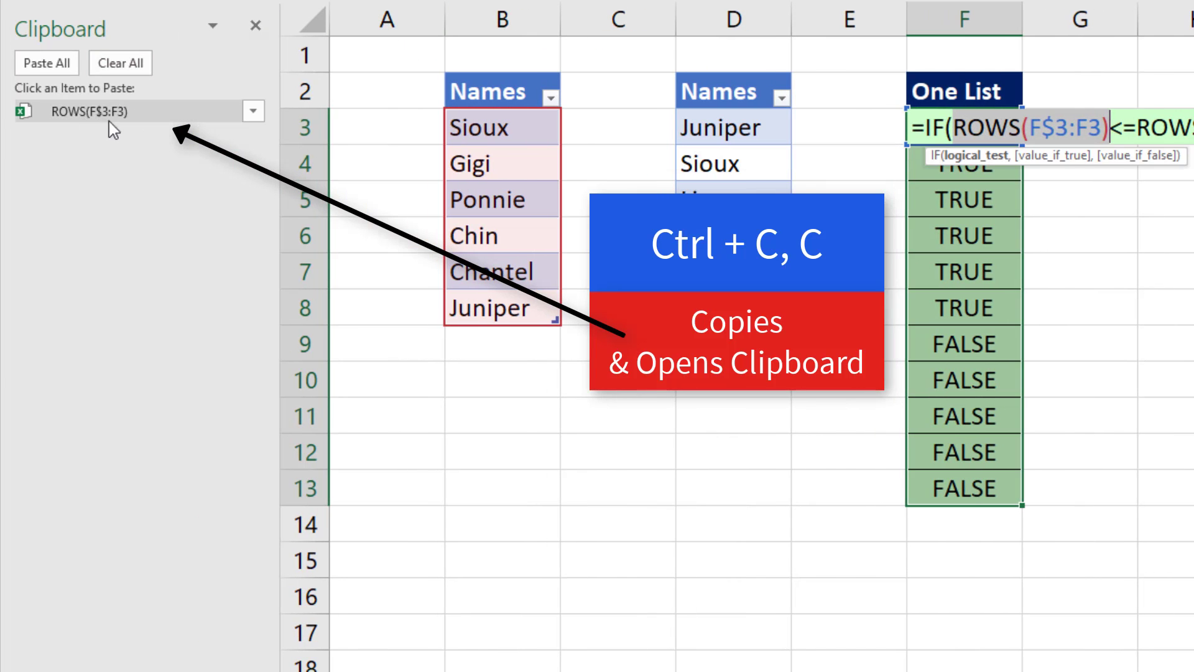
{"action": "left_click_drag", "start_coordinate": [1136, 130], "coordinate": [1193, 129]}
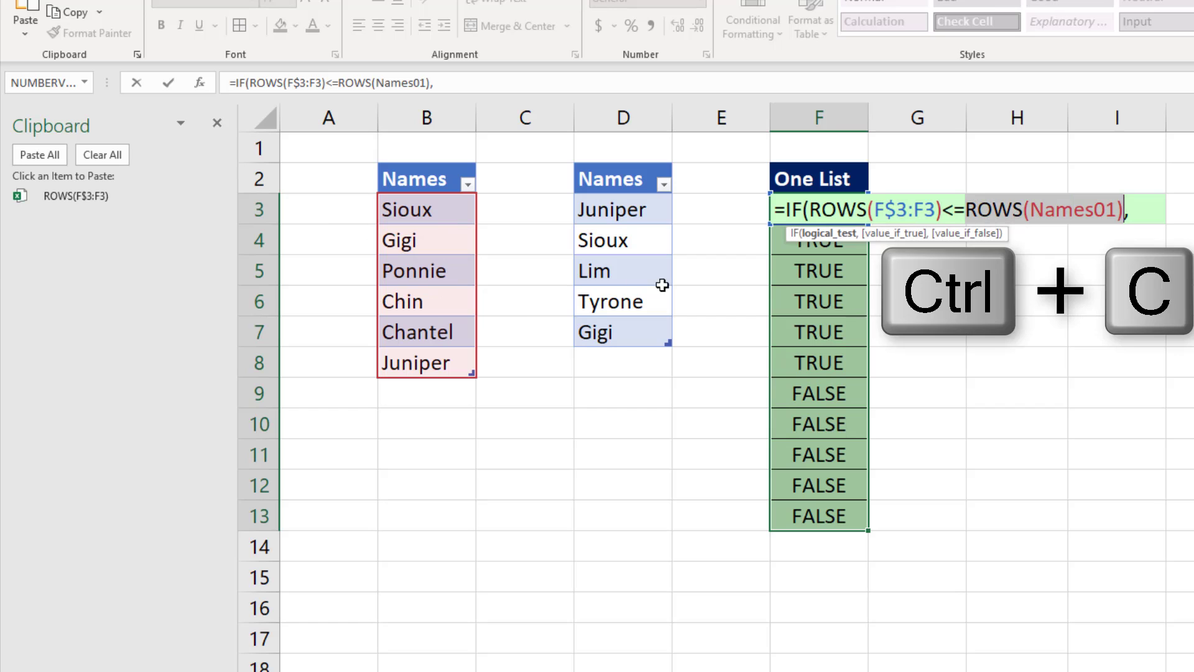
{"action": "key", "text": "ctrl+c"}
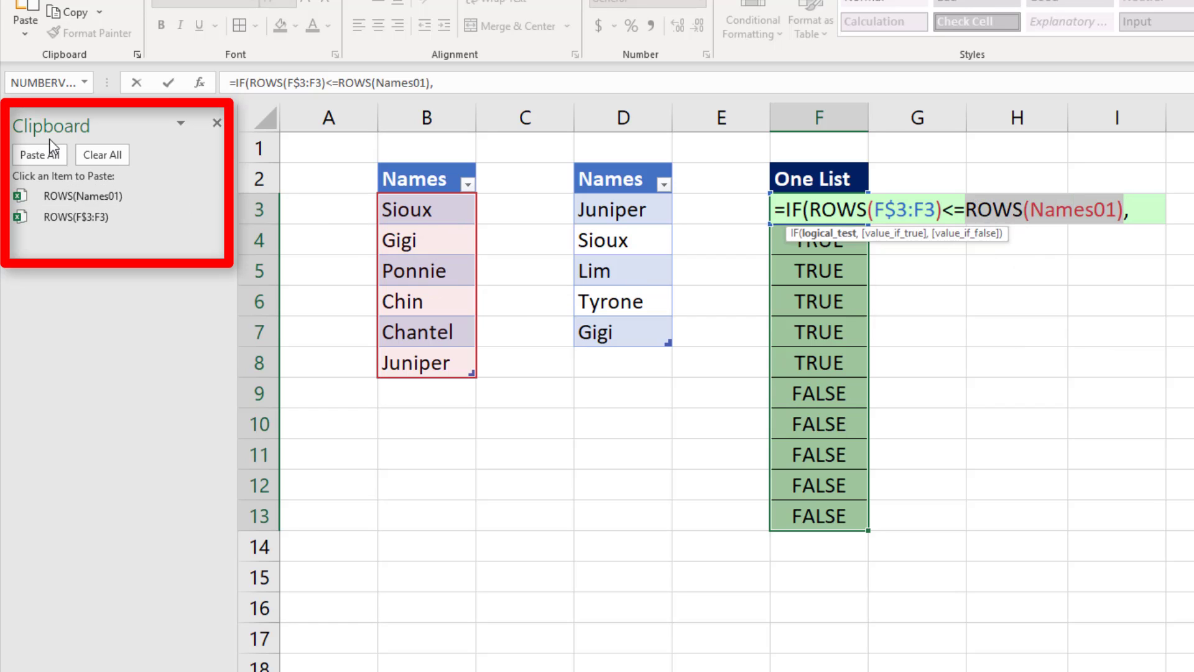
{"action": "left_click", "coordinate": [1144, 212]}
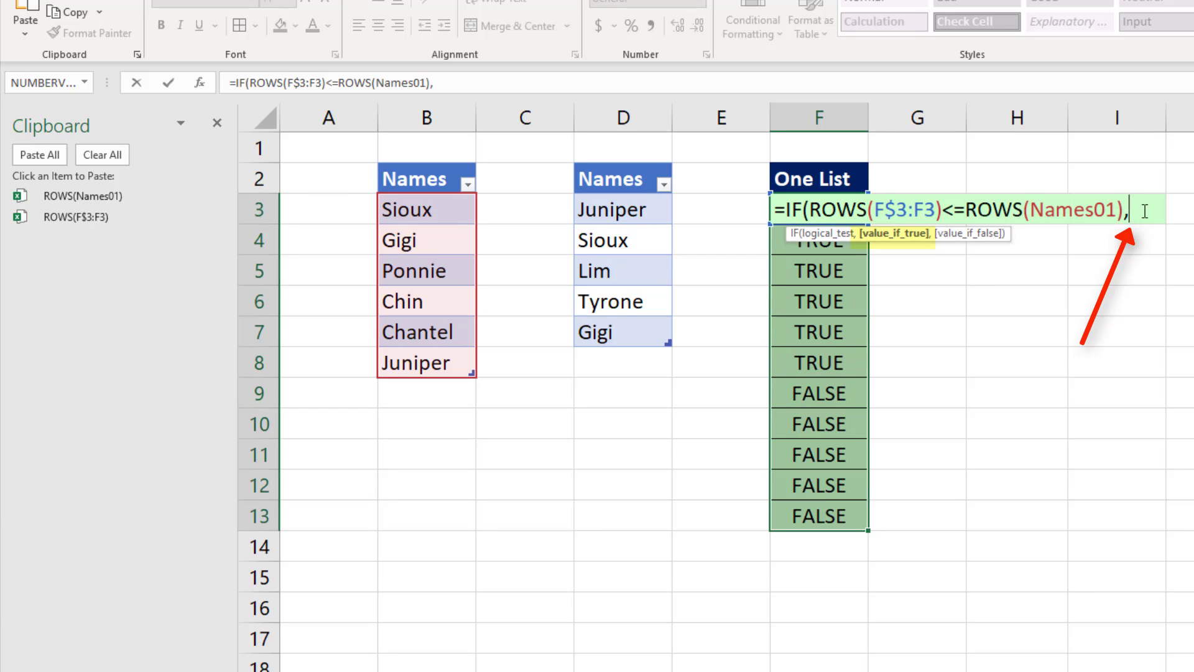
{"action": "left_click", "coordinate": [98, 223]}
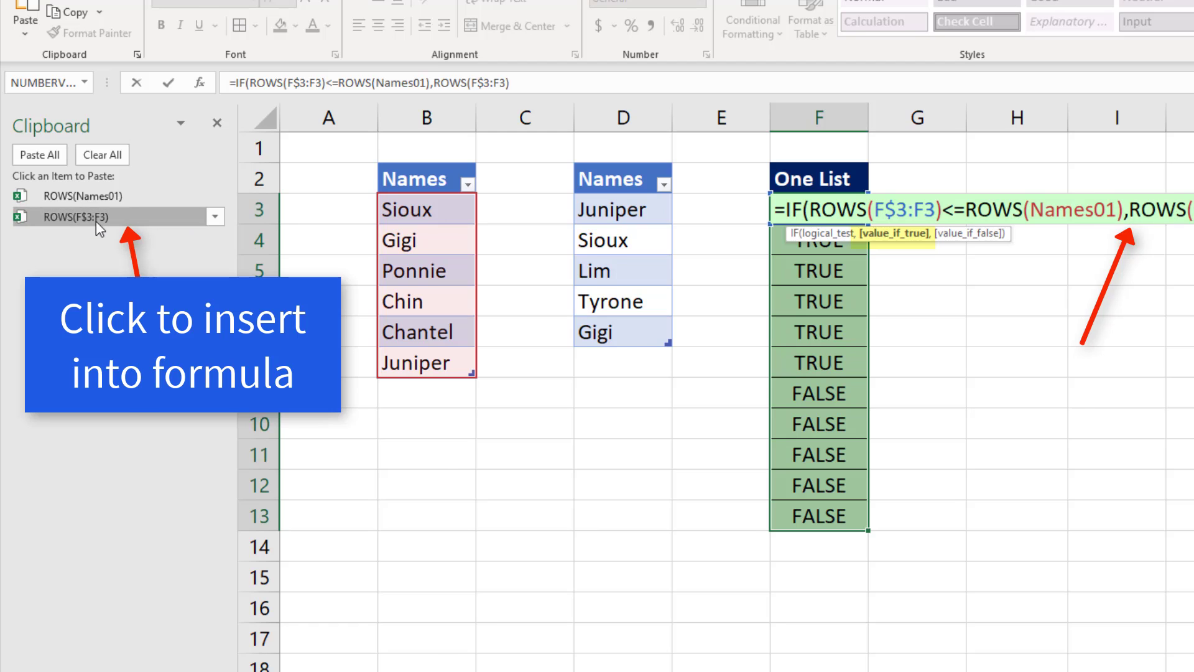
{"action": "type", "text": ","}
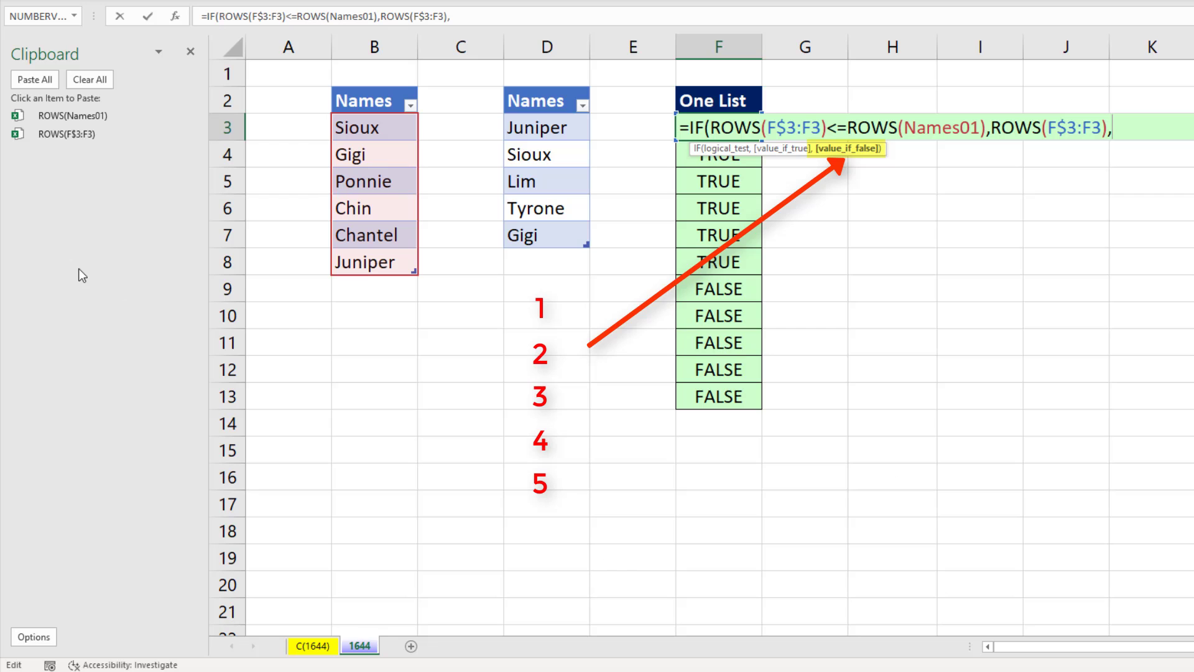
Add ROWS(F$3:F3)-ROWS(Names01) as the false result and enter the IF formula in F3
{"action": "left_click", "coordinate": [95, 132]}
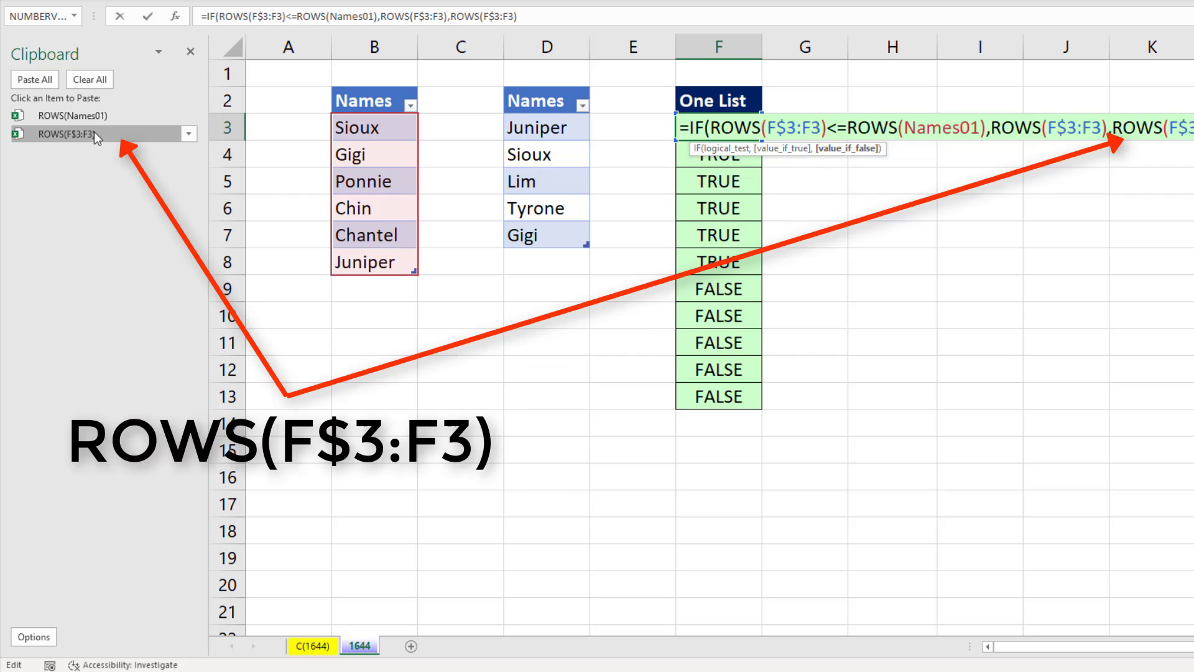
{"action": "type", "text": "-"}
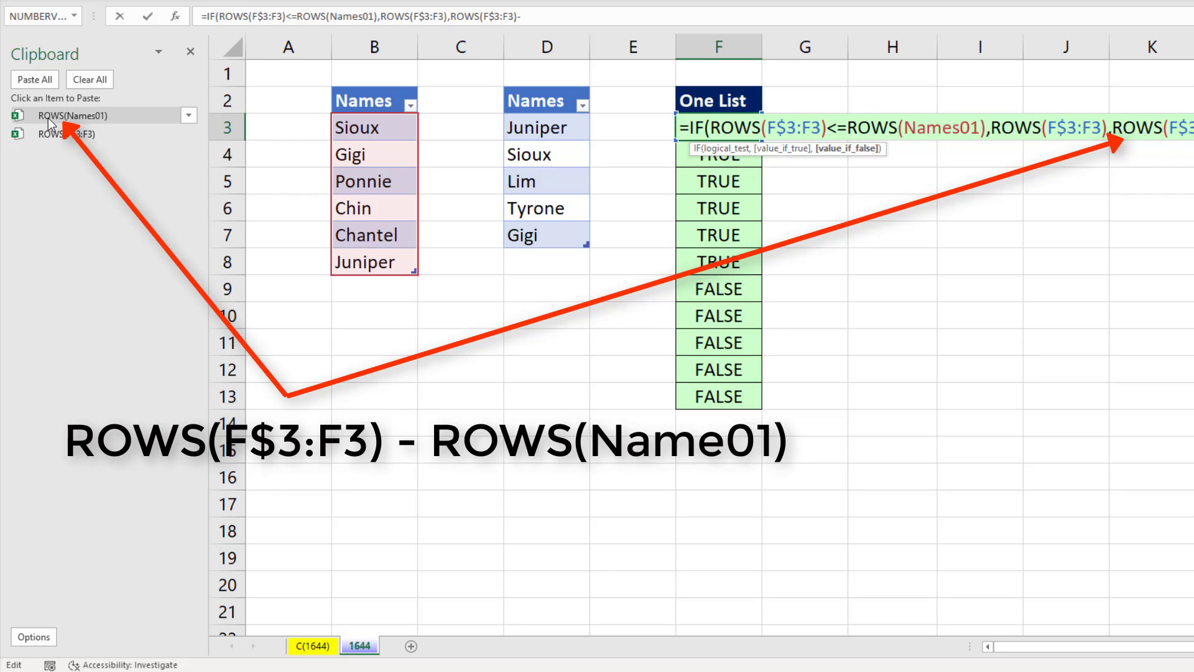
{"action": "left_click", "coordinate": [50, 122]}
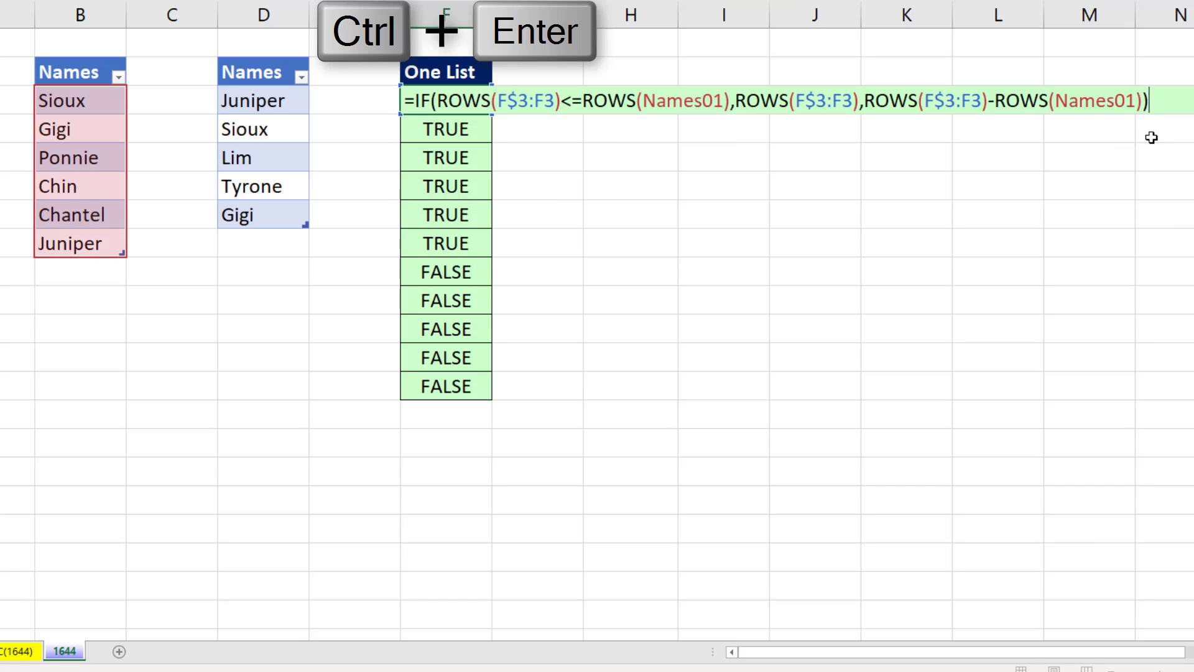
{"action": "key", "text": "ctrl+Return"}
Fill the IF counter down to F13, then copy F3's test ROWS(F$3:F3)<=ROWS(Names01)
{"action": "double_click", "coordinate": [492, 114]}
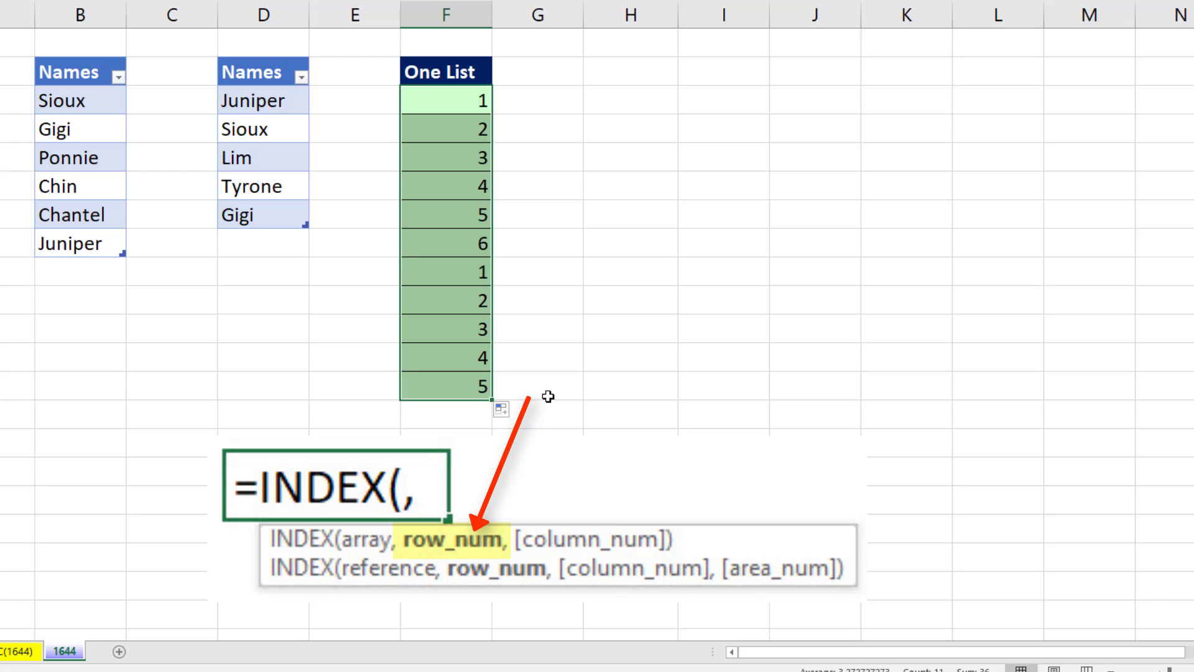
{"action": "left_click", "coordinate": [460, 101]}
{"action": "key", "text": "F2"}
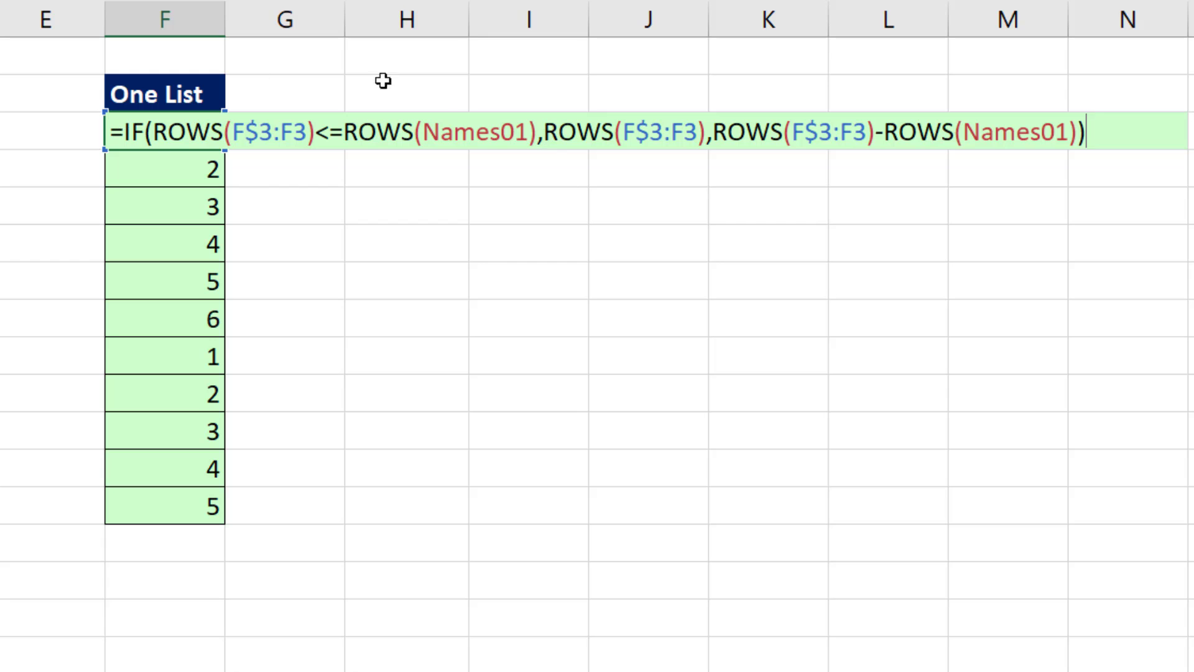
{"action": "left_click_drag", "start_coordinate": [124, 131], "coordinate": [545, 126]}
{"action": "key", "text": "ctrl+c"}
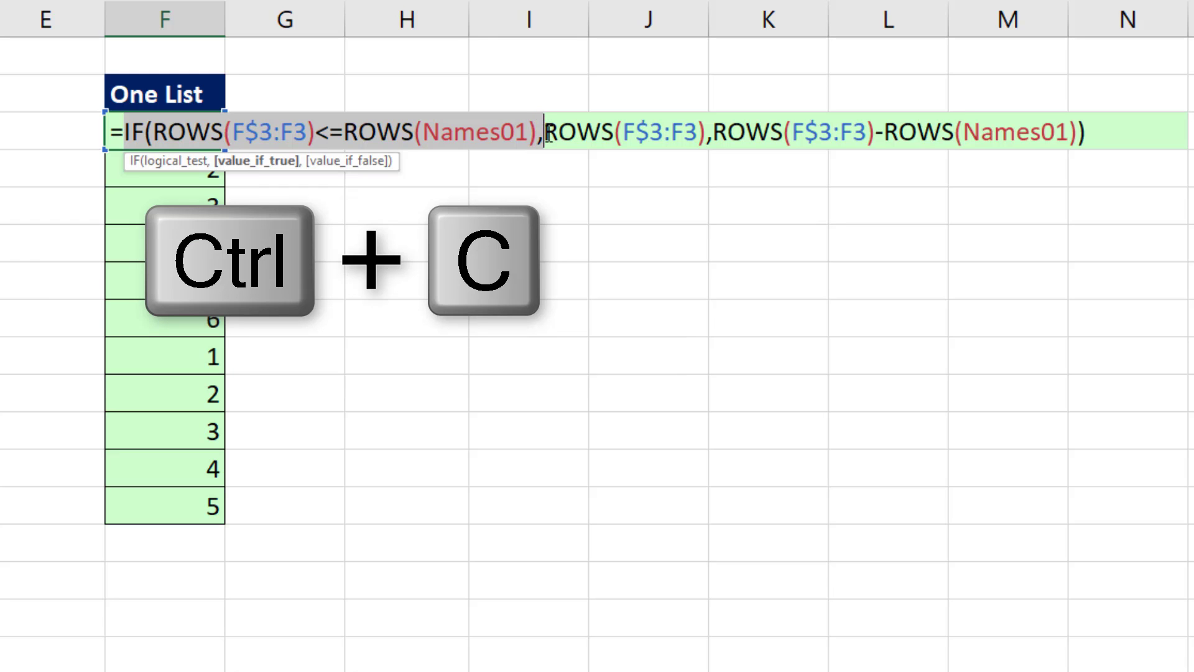
Wrap the formula in INDEX, keeping the IF as row_num and pasting the test as array
{"action": "key", "text": "Left"}
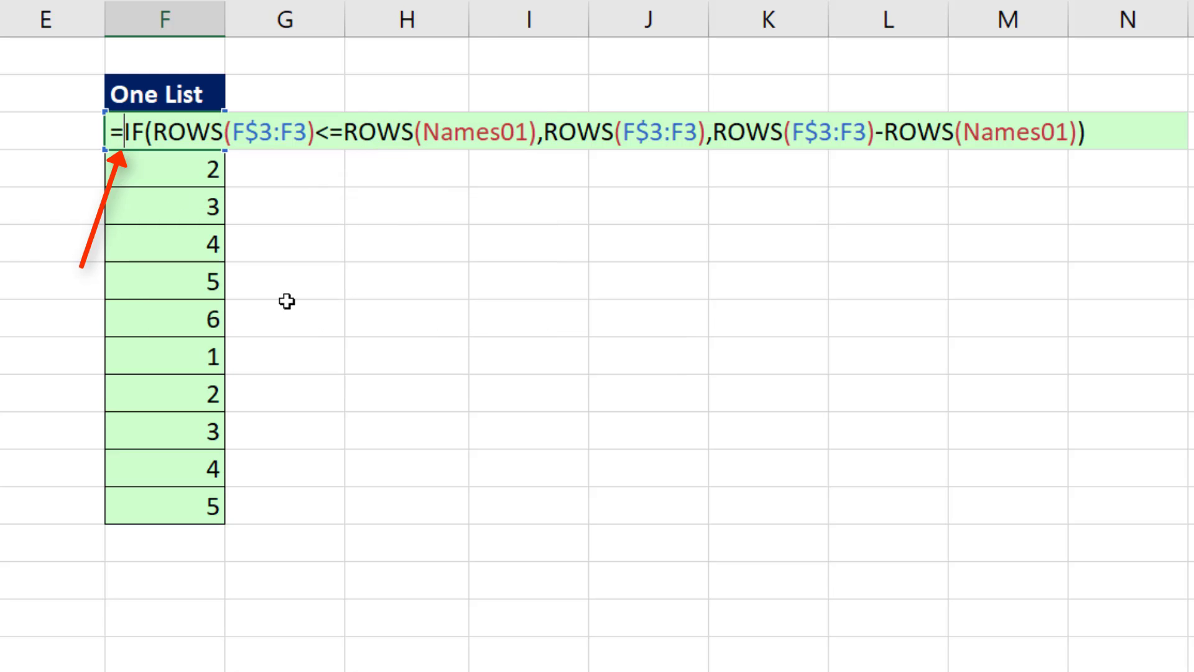
{"action": "type", "text": "in"}
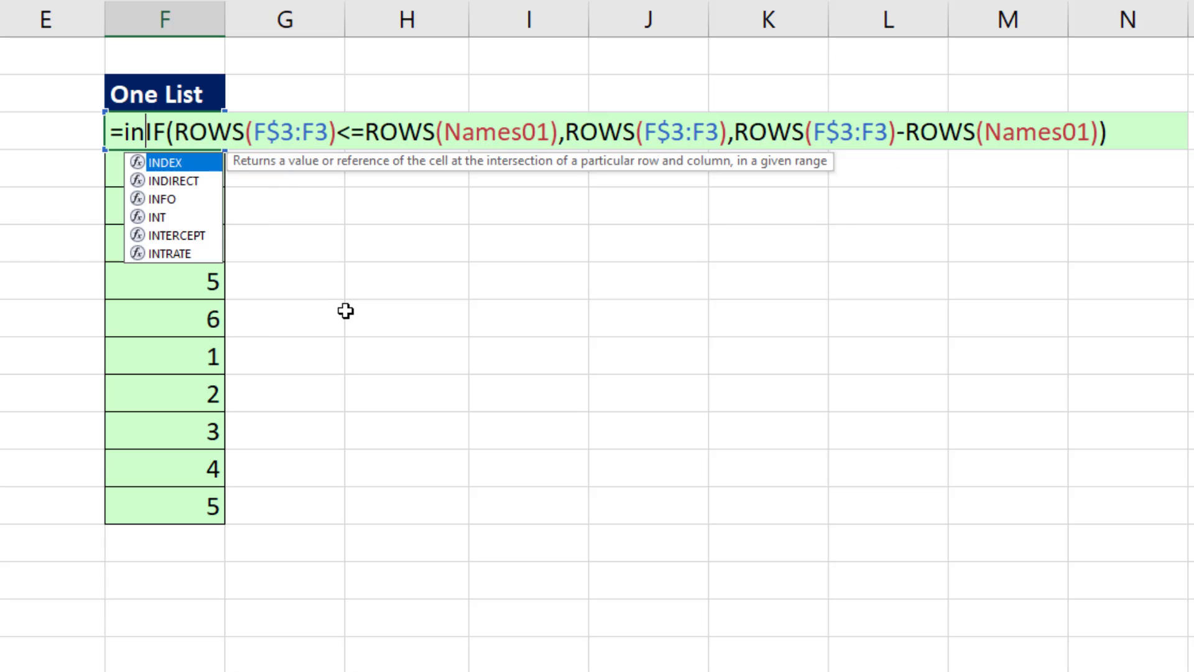
{"action": "key", "text": "Tab"}
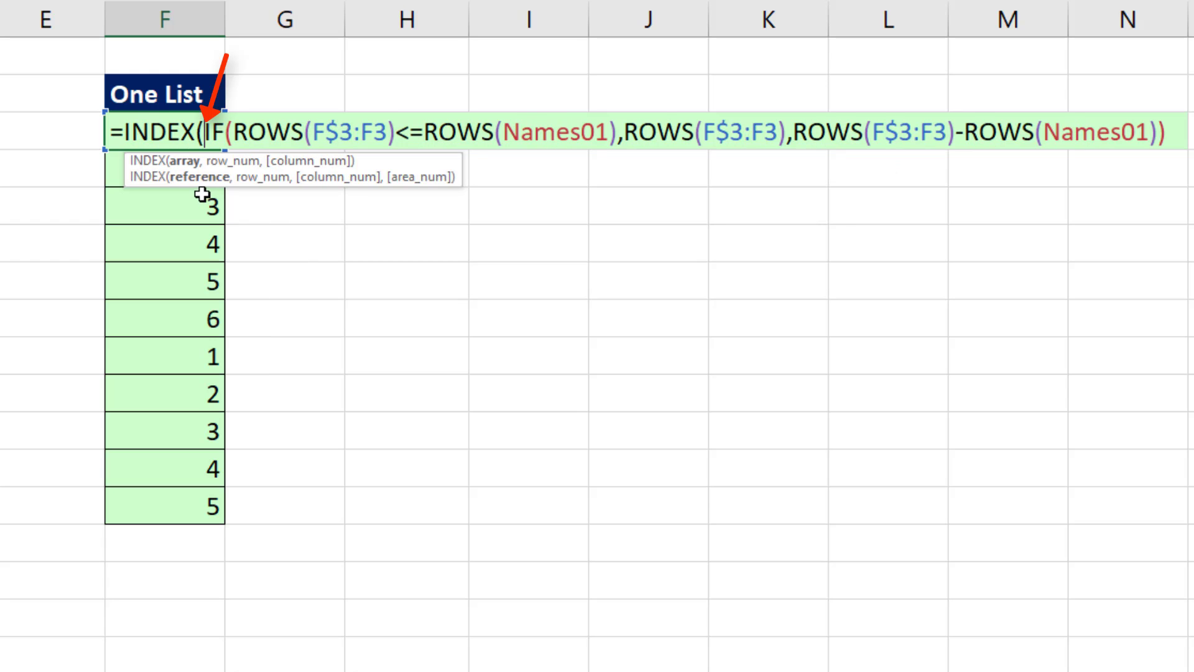
{"action": "type", "text": ","}
{"action": "left_click", "coordinate": [230, 163]}
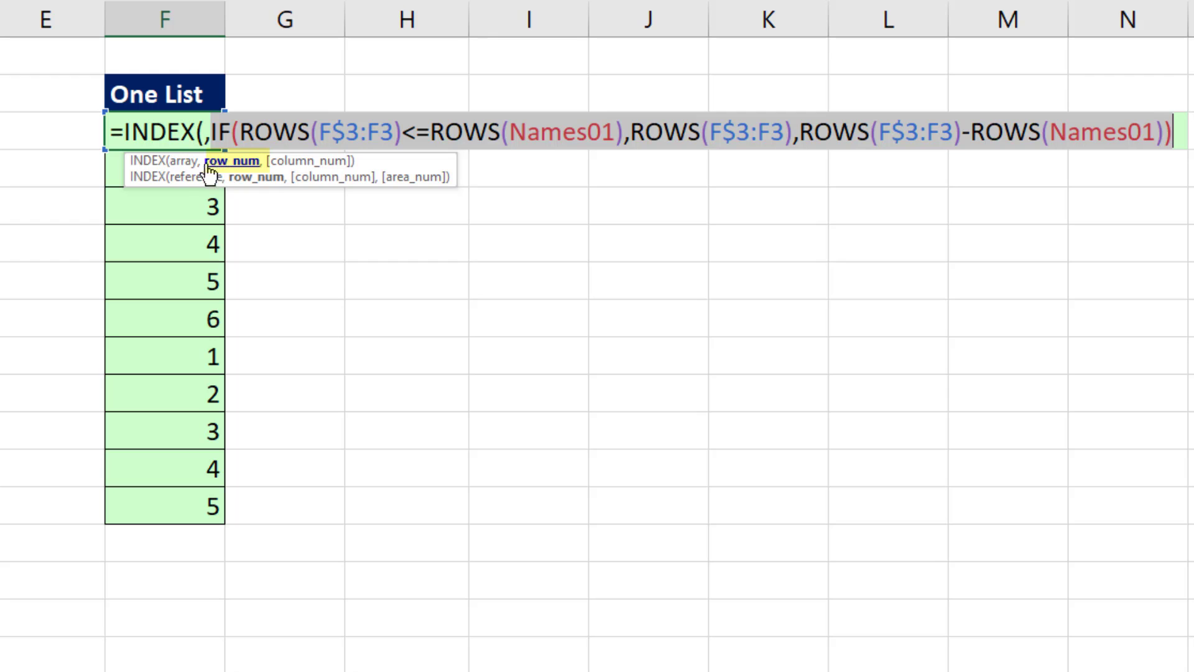
{"action": "left_click", "coordinate": [186, 162]}
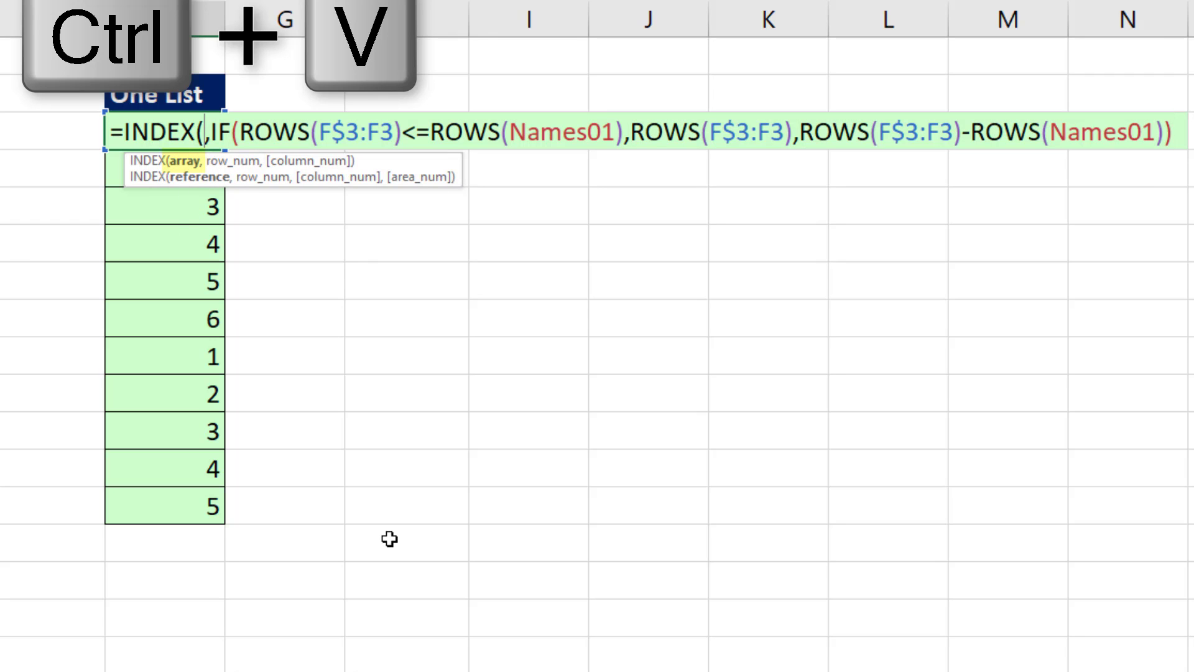
{"action": "key", "text": "ctrl+v"}
Make the array's IF return Names01 when true and Names02 when false
{"action": "left_click_drag", "start_coordinate": [427, 161], "coordinate": [833, 185]}
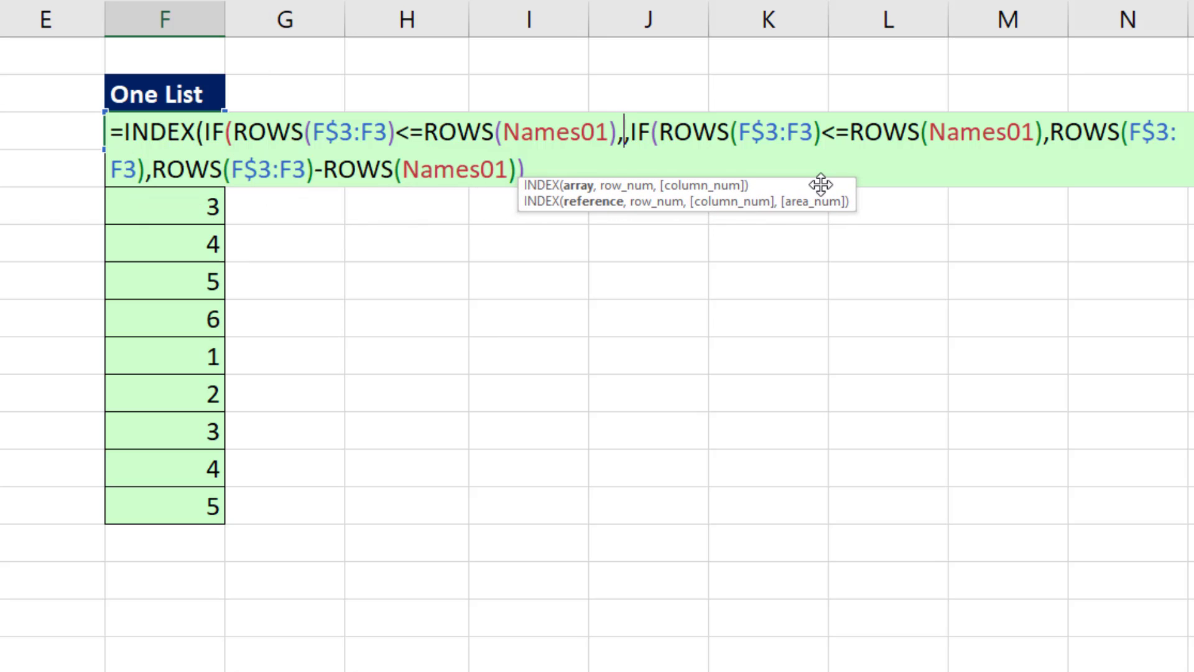
{"action": "left_click", "coordinate": [625, 138]}
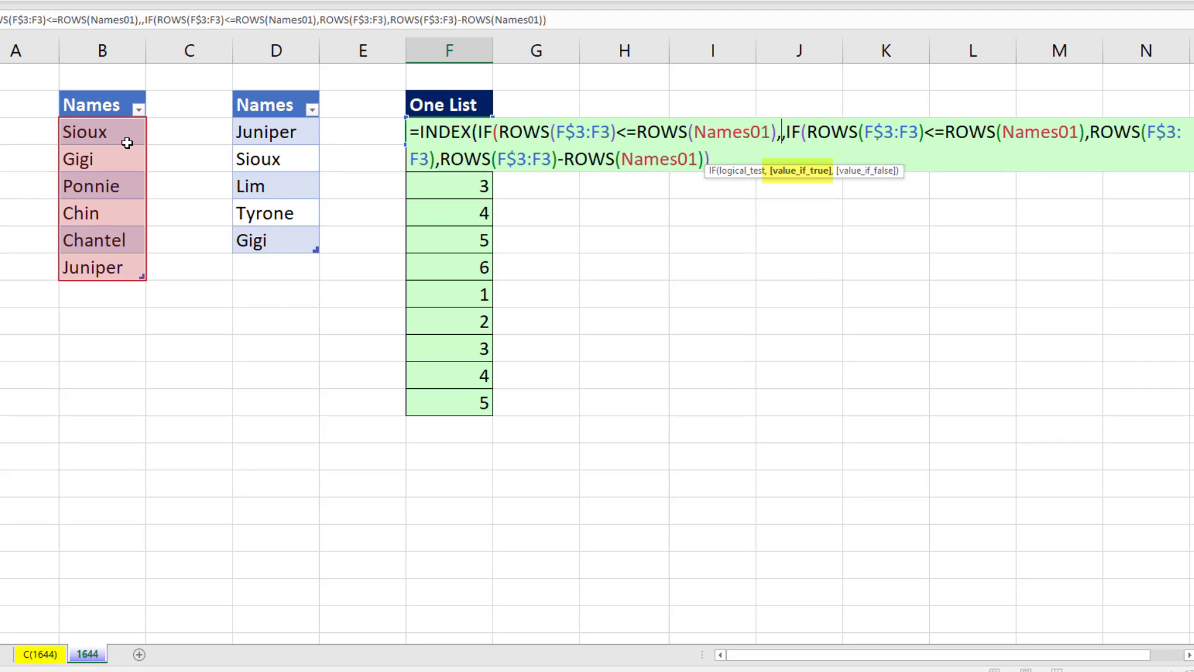
{"action": "type", "text": "nam"}
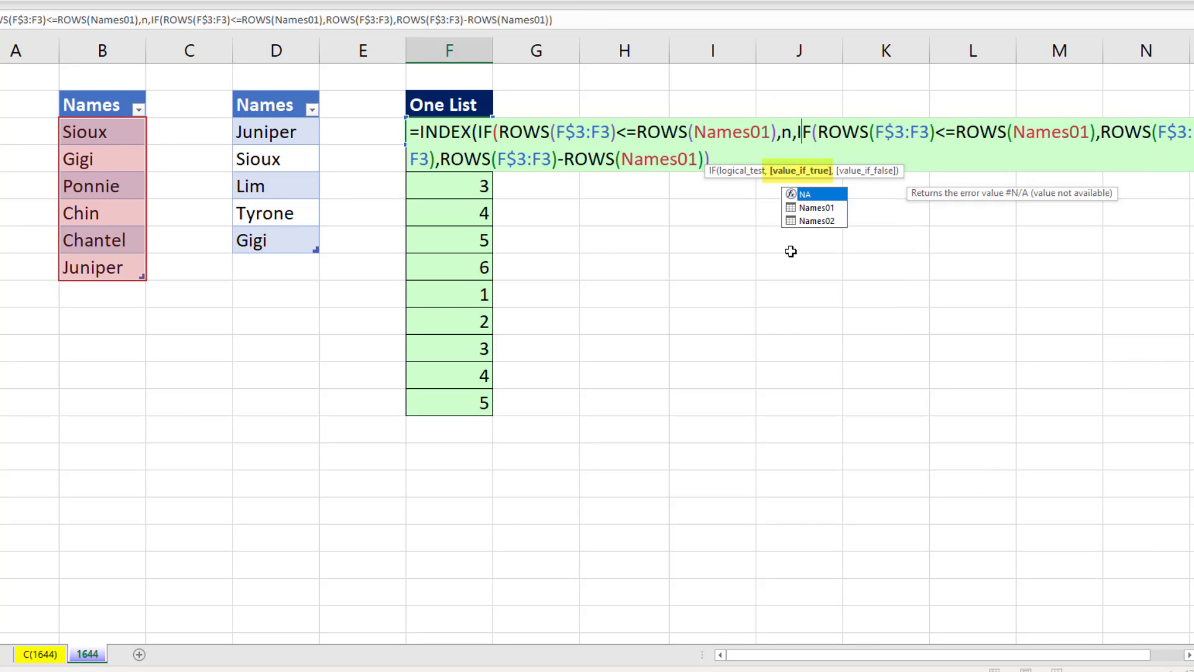
{"action": "key", "text": "Tab"}
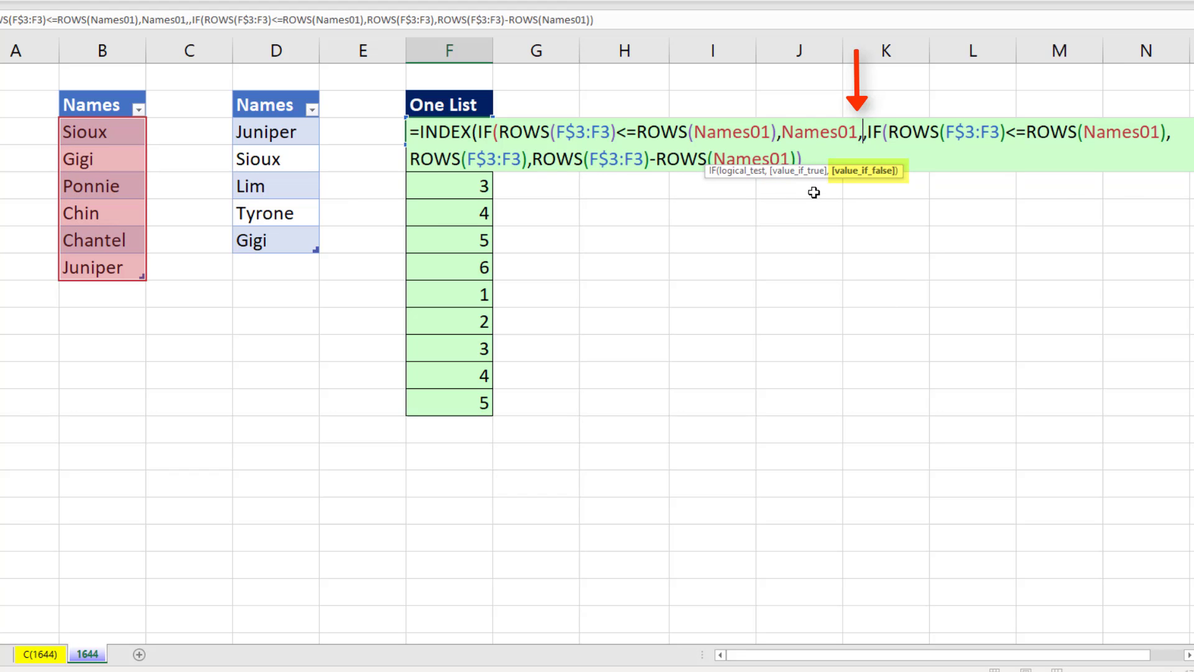
{"action": "type", "text": "nam"}
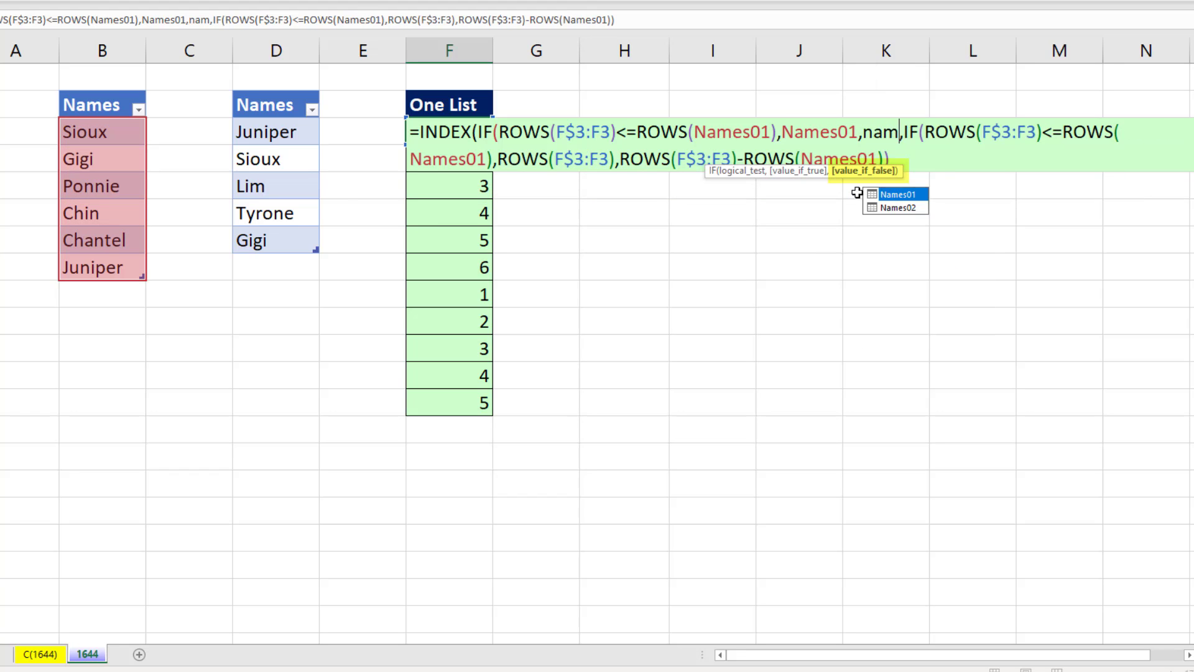
{"action": "key", "text": "Down"}
{"action": "key", "text": "Tab"}
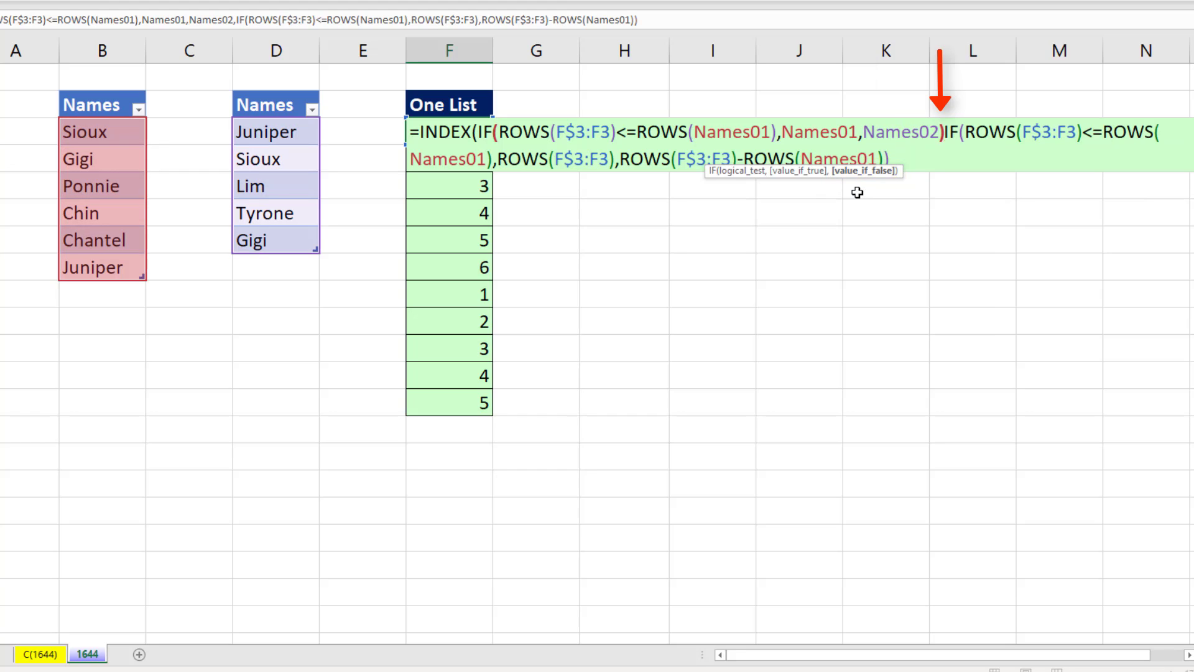
Close the INDEX formula, enter it in F3 and fill to F13, listing Sioux through Gigi
{"action": "type", "text": ","}
{"action": "left_click", "coordinate": [748, 172]}
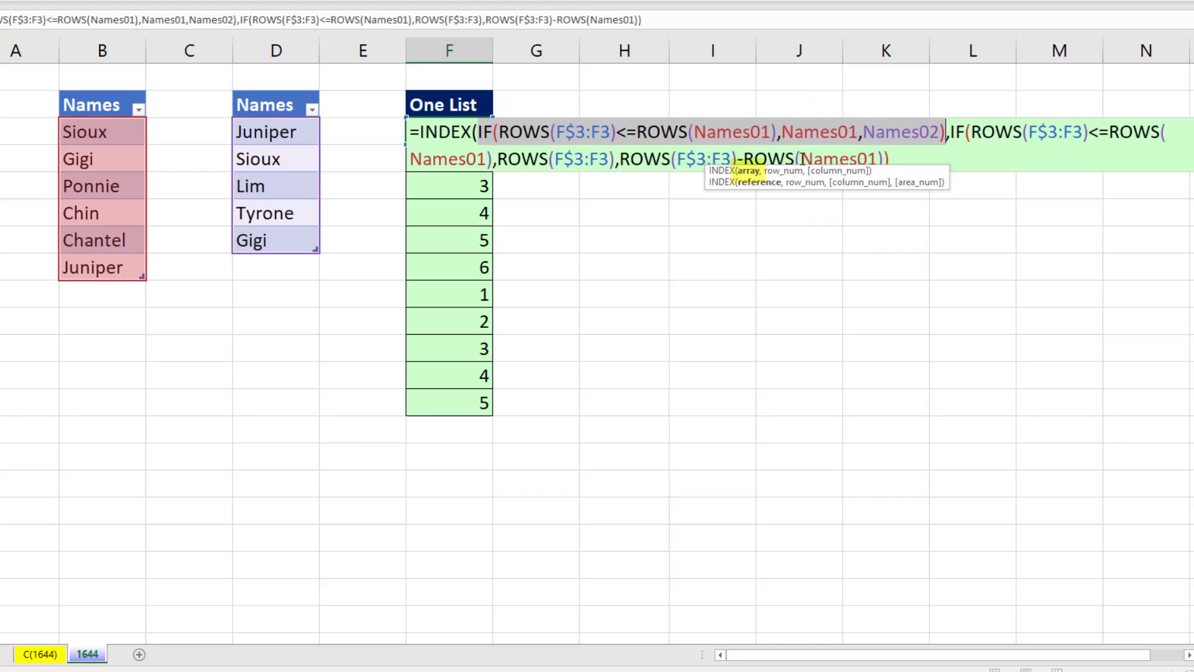
{"action": "left_click", "coordinate": [783, 171]}
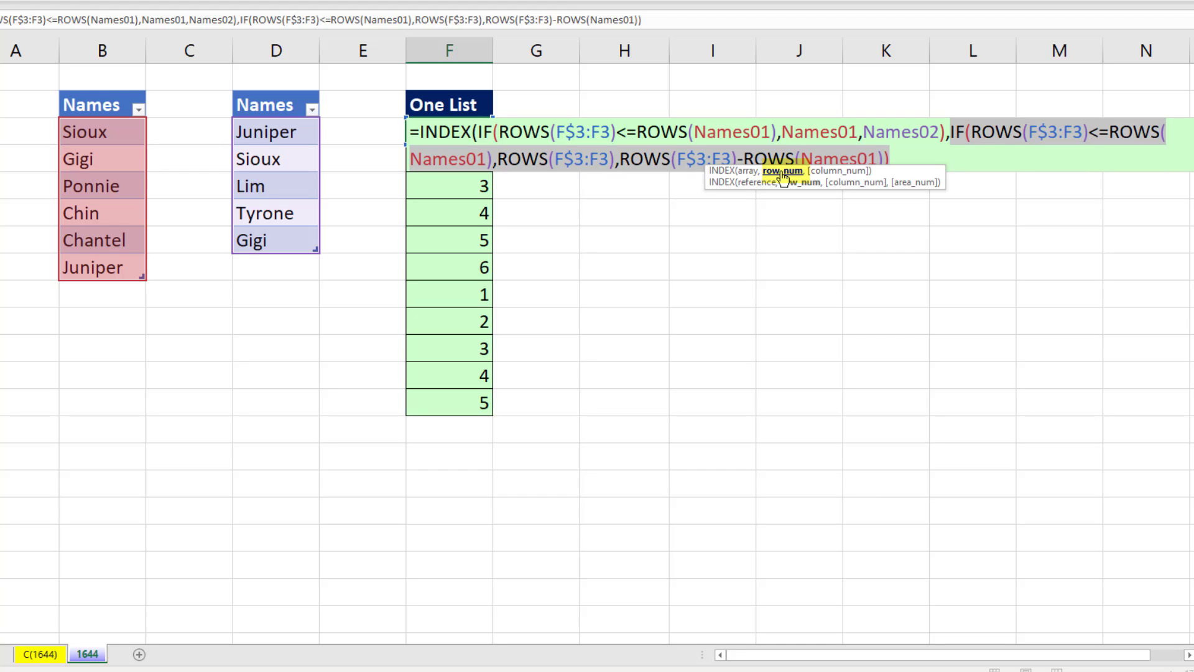
{"action": "key", "text": "Right"}
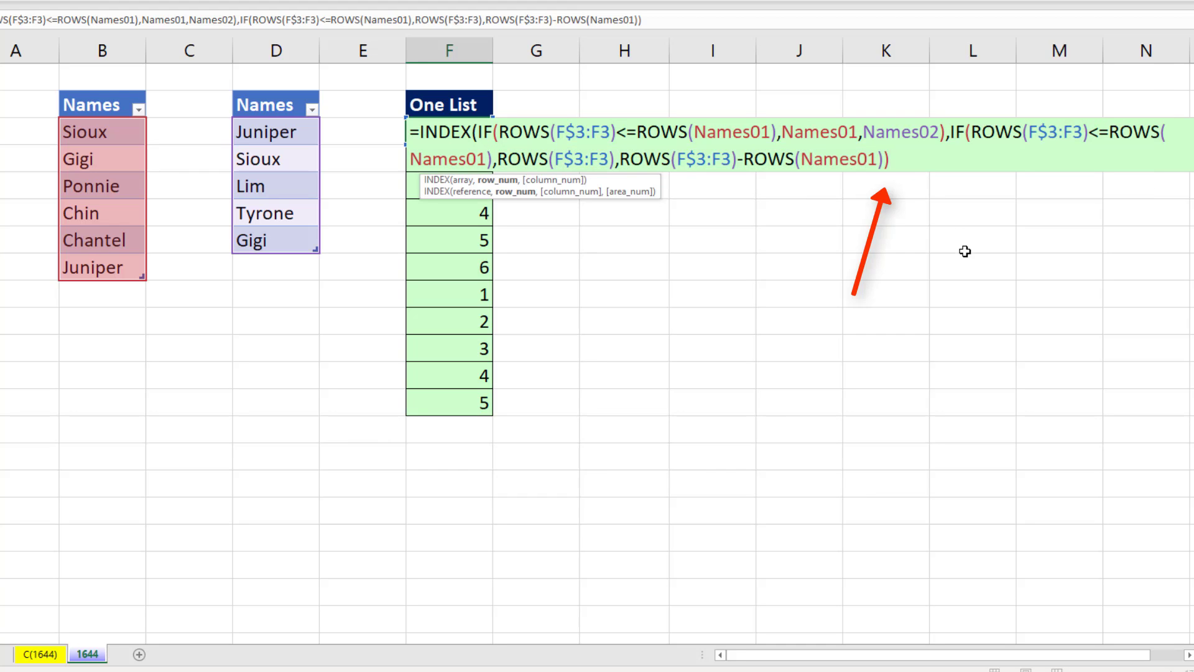
{"action": "type", "text": ")"}
{"action": "key", "text": "ctrl+Return"}
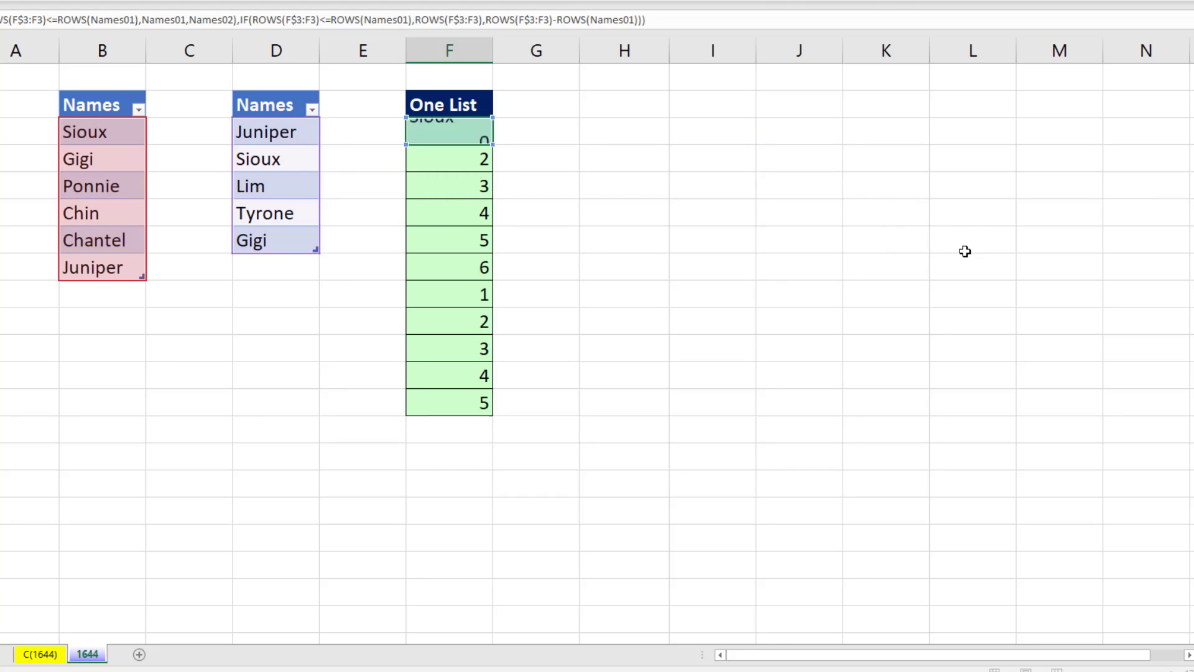
{"action": "double_click", "coordinate": [492, 145]}
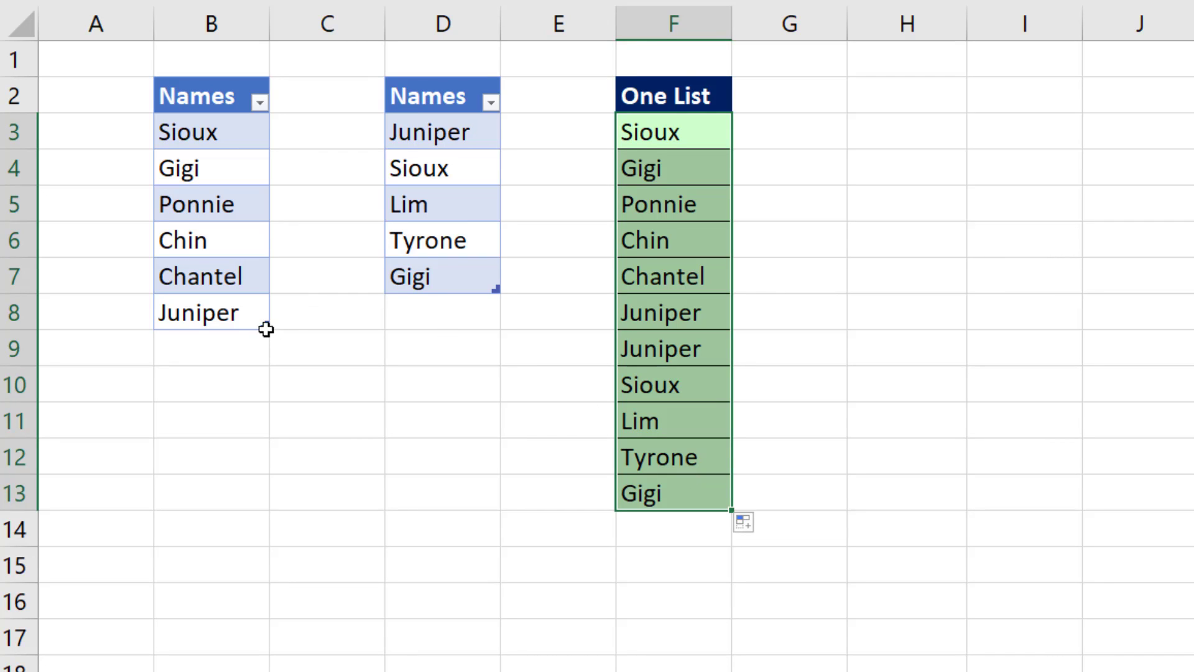
Extend the first names table to B9 and enter the name Ed
{"action": "left_click_drag", "start_coordinate": [266, 327], "coordinate": [266, 348]}
{"action": "left_click", "coordinate": [235, 343]}
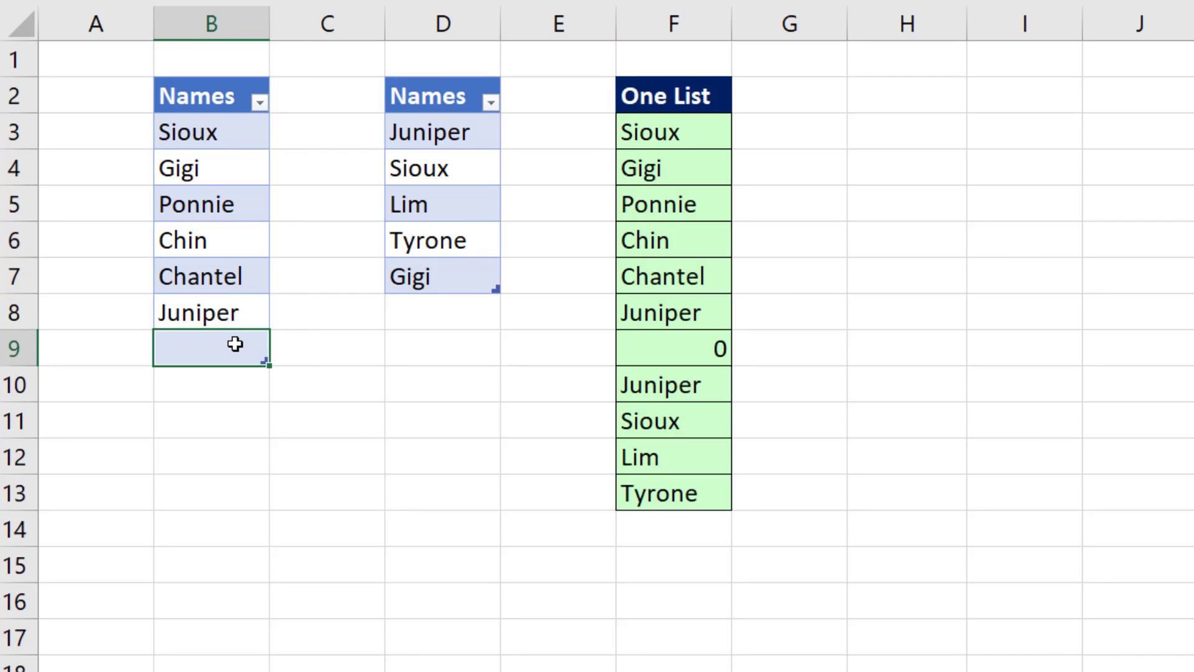
{"action": "type", "text": "Ed"}
{"action": "key", "text": "ctrl+Return"}
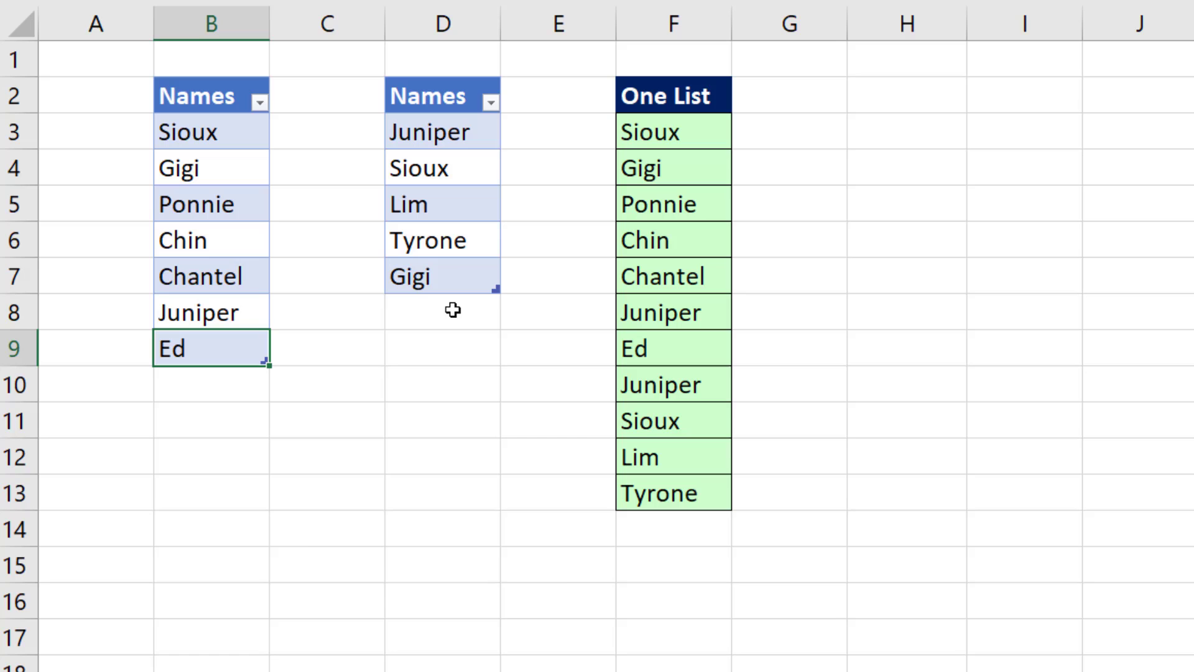
Copy the One List formula from F13 into F14 so Gigi appears, then review F3's formula
{"action": "left_click", "coordinate": [715, 483]}
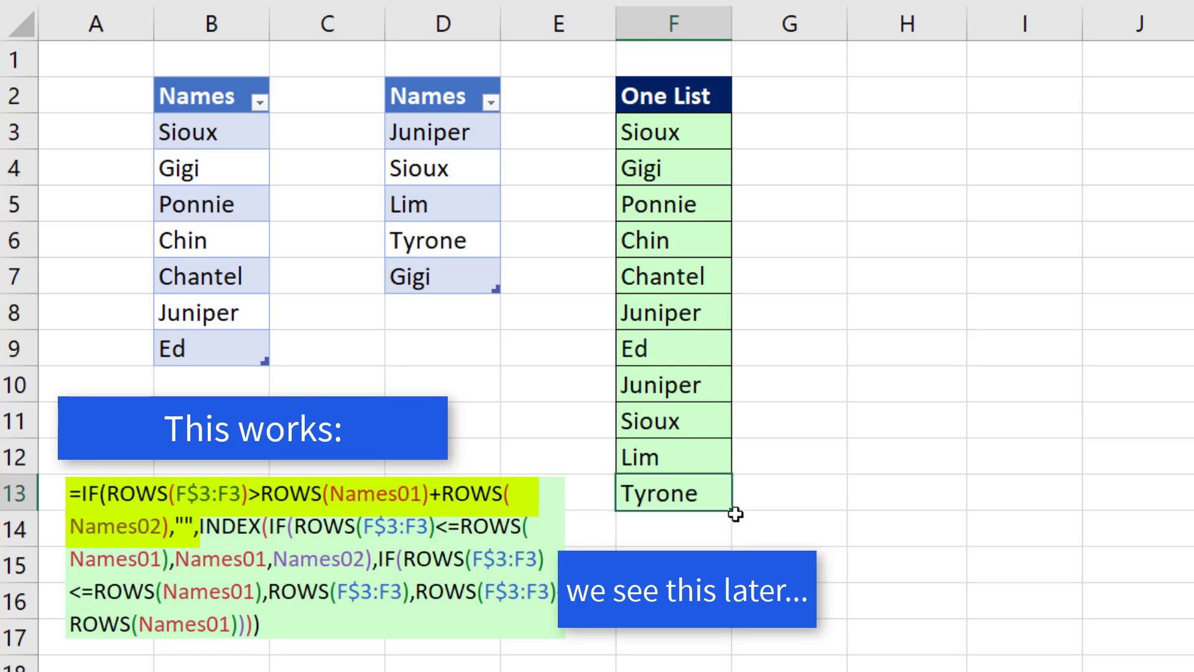
{"action": "left_click_drag", "start_coordinate": [731, 512], "coordinate": [731, 544]}
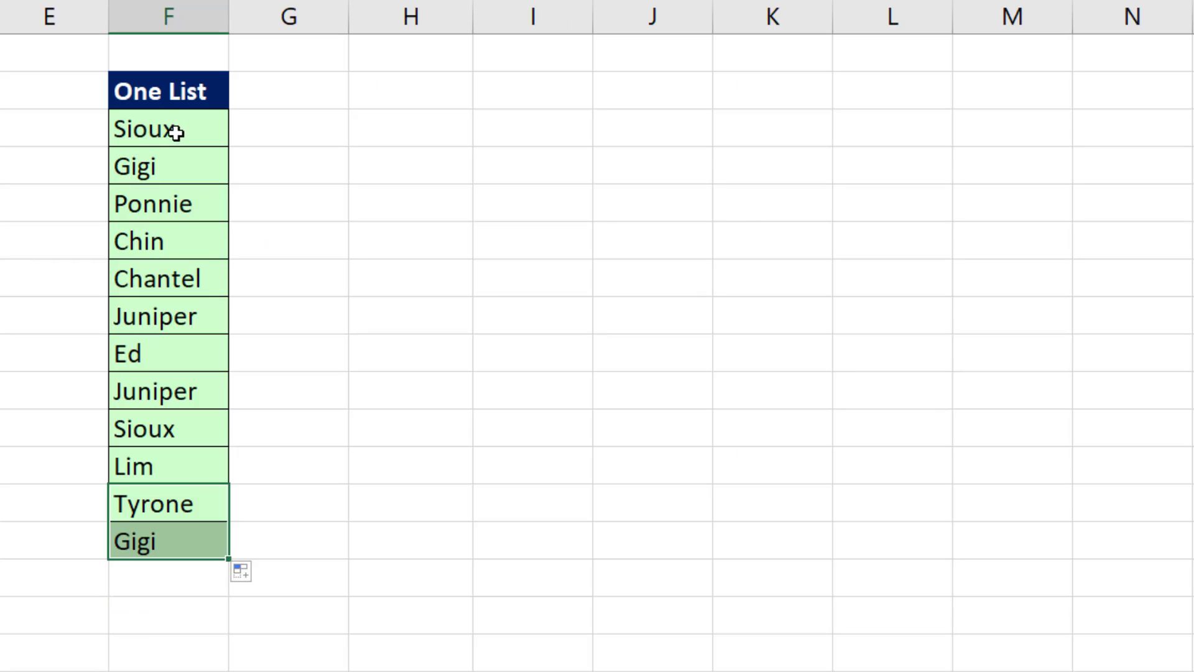
{"action": "double_click", "coordinate": [681, 140]}
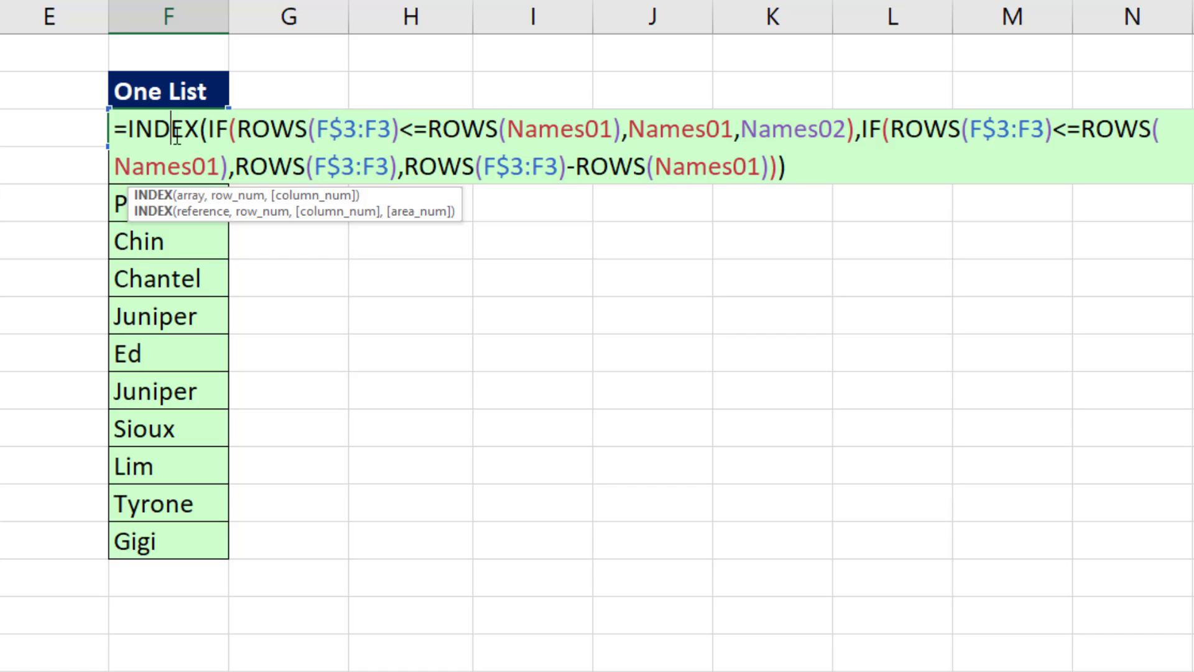
{"action": "left_click_drag", "start_coordinate": [629, 128], "coordinate": [833, 129]}
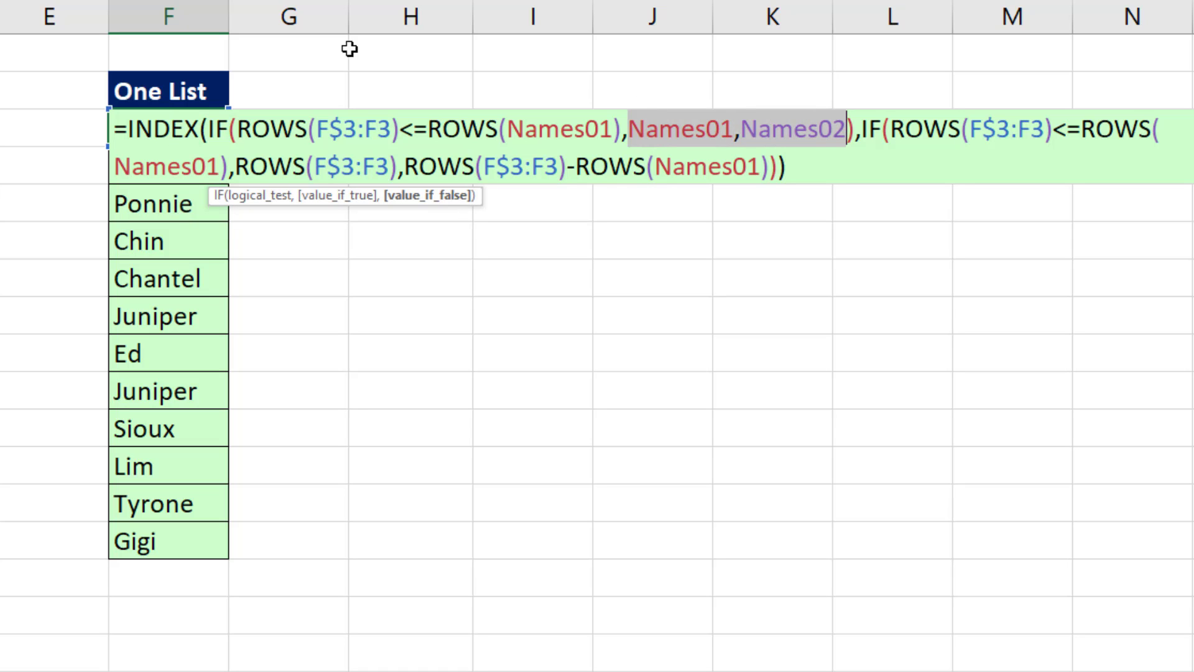
{"action": "left_click", "coordinate": [248, 197]}
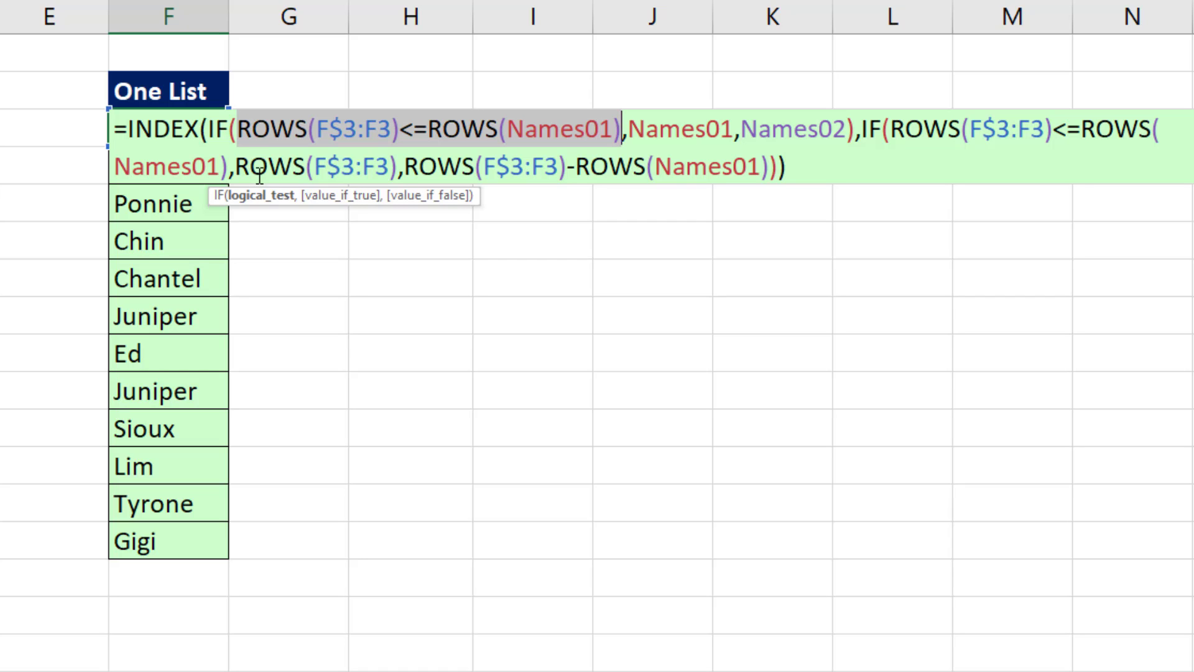
{"action": "key", "text": "Escape"}
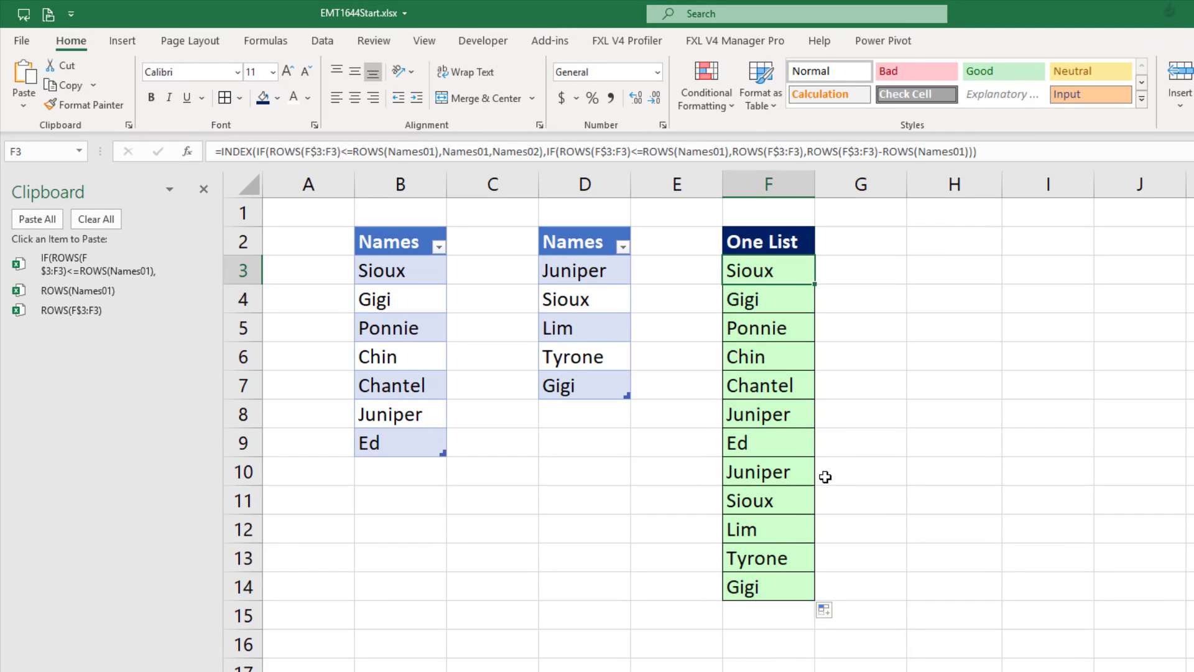
Confirm the two tables are named Names01 and Names02 in Table Design
{"action": "left_click", "coordinate": [421, 275]}
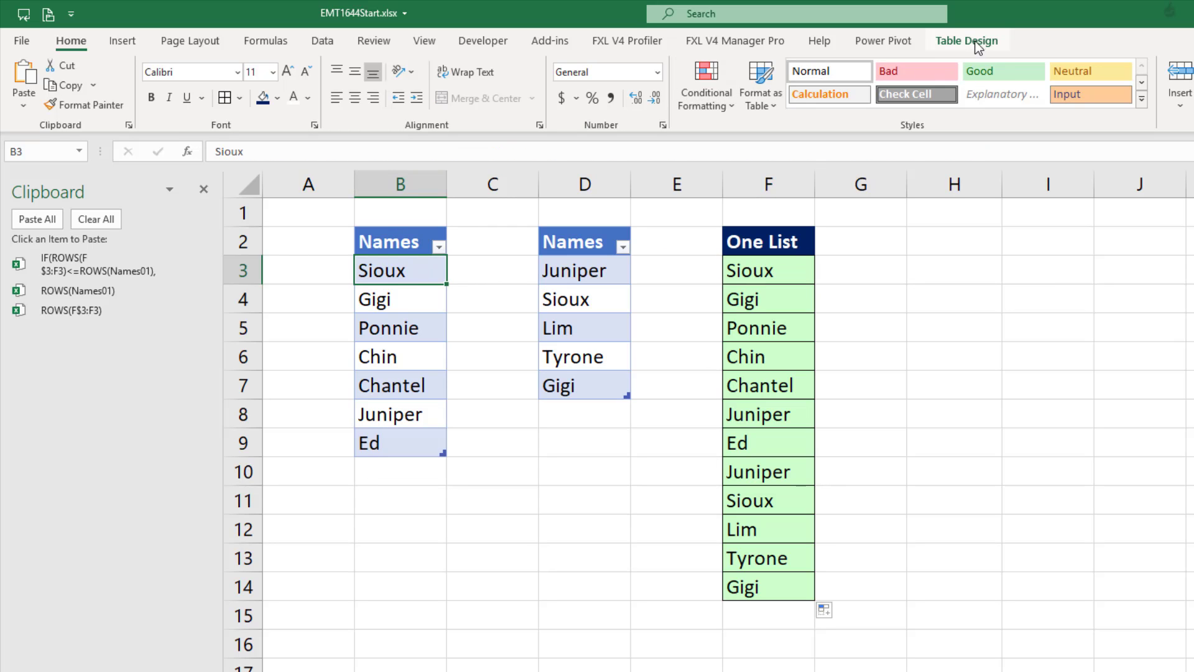
{"action": "left_click", "coordinate": [967, 41]}
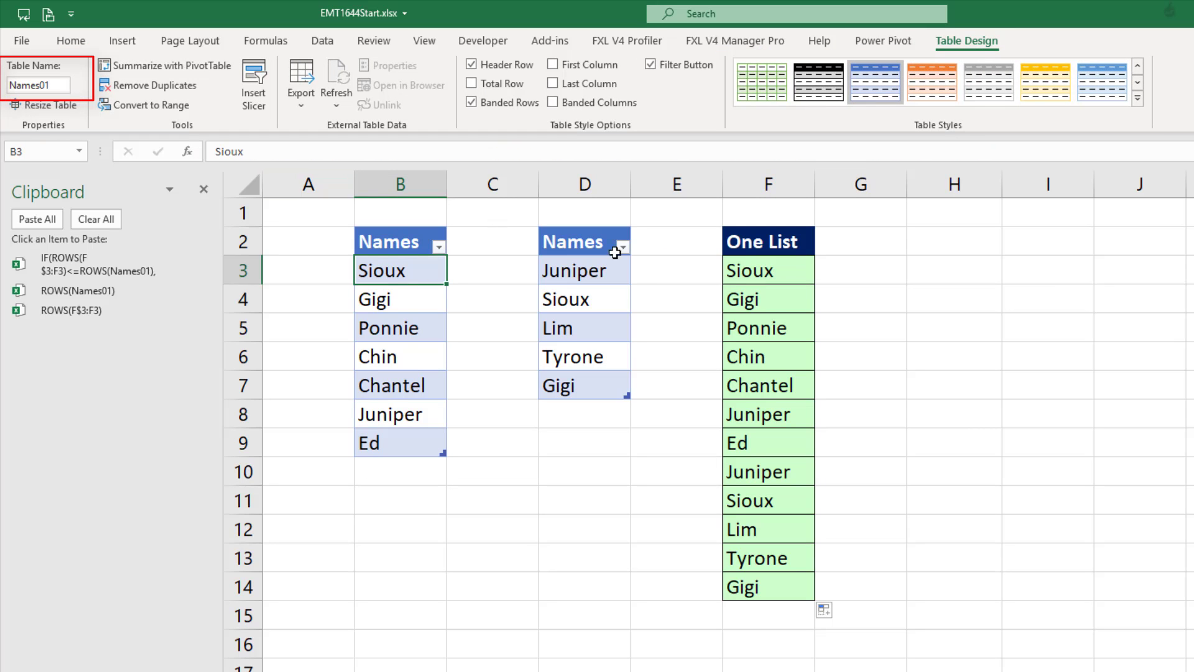
{"action": "left_click", "coordinate": [580, 278]}
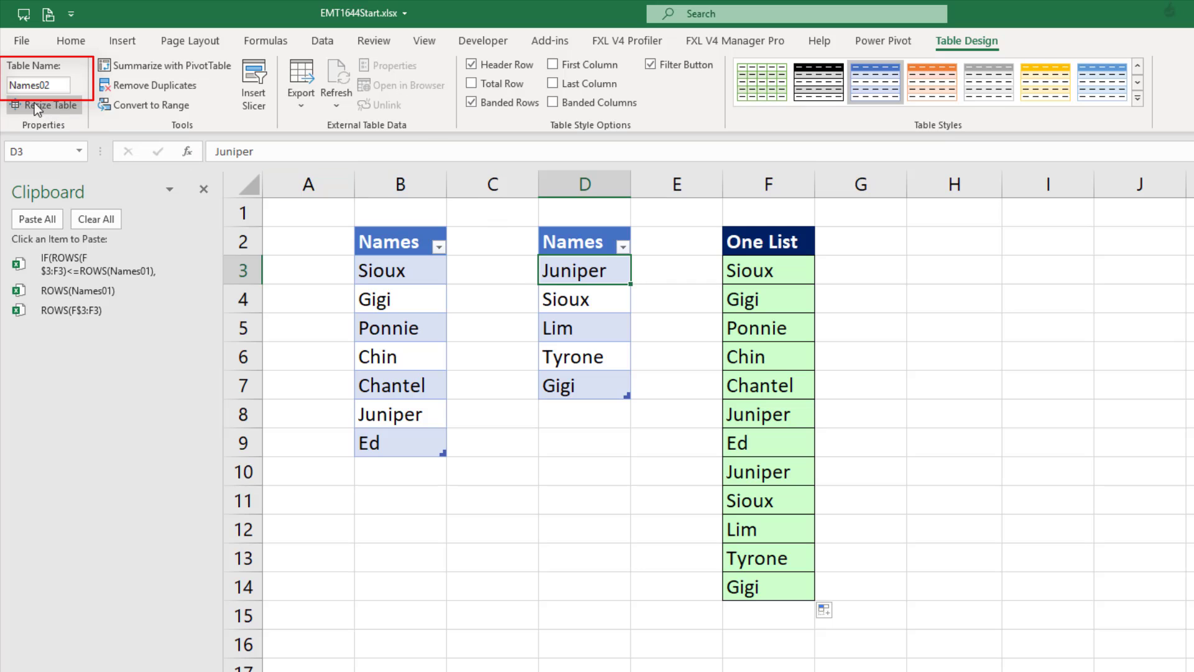
Load the Names01 table into Power Query with Data > From Table/Range
{"action": "left_click", "coordinate": [320, 43]}
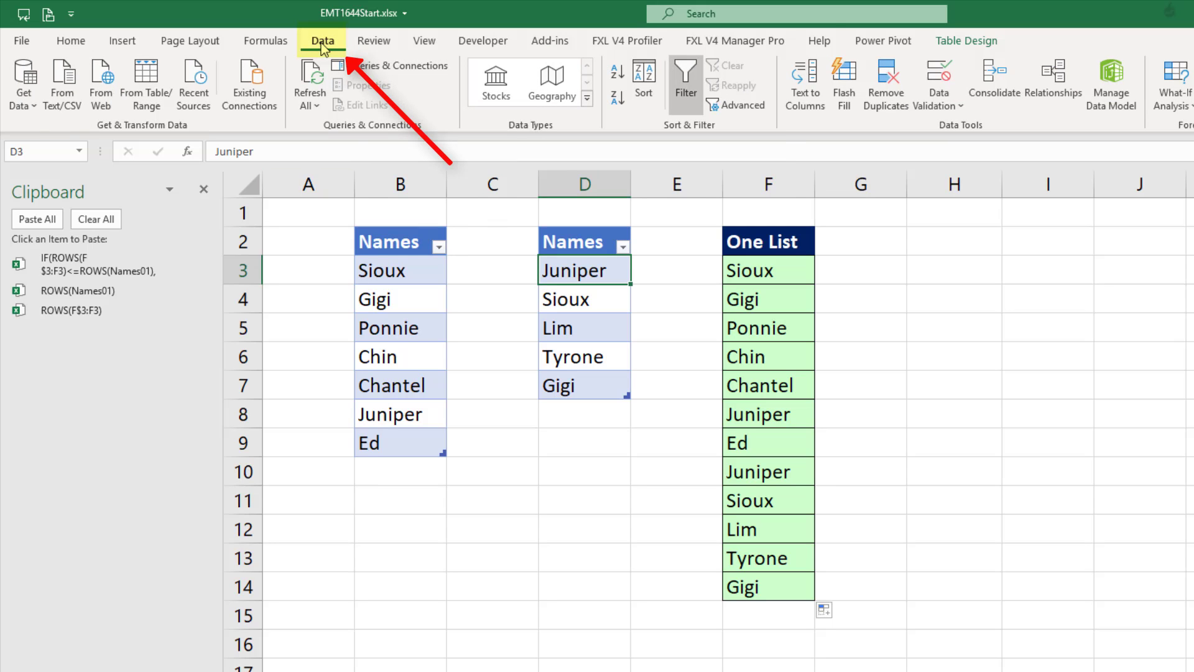
{"action": "left_click", "coordinate": [373, 258]}
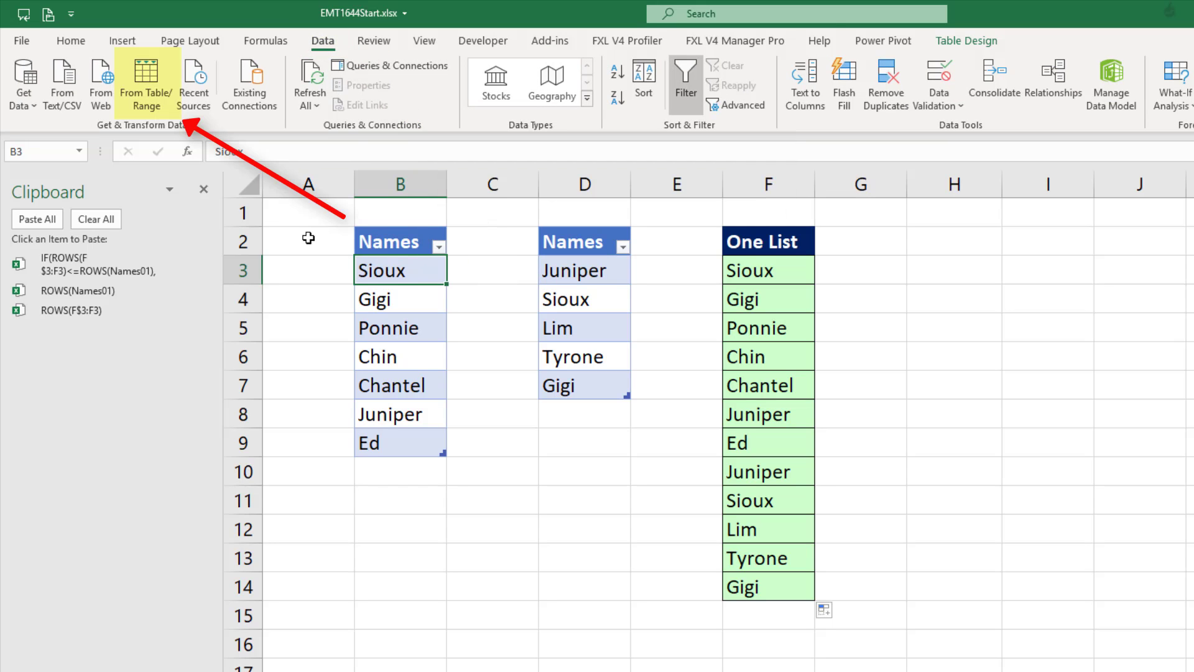
{"action": "left_click", "coordinate": [154, 107]}
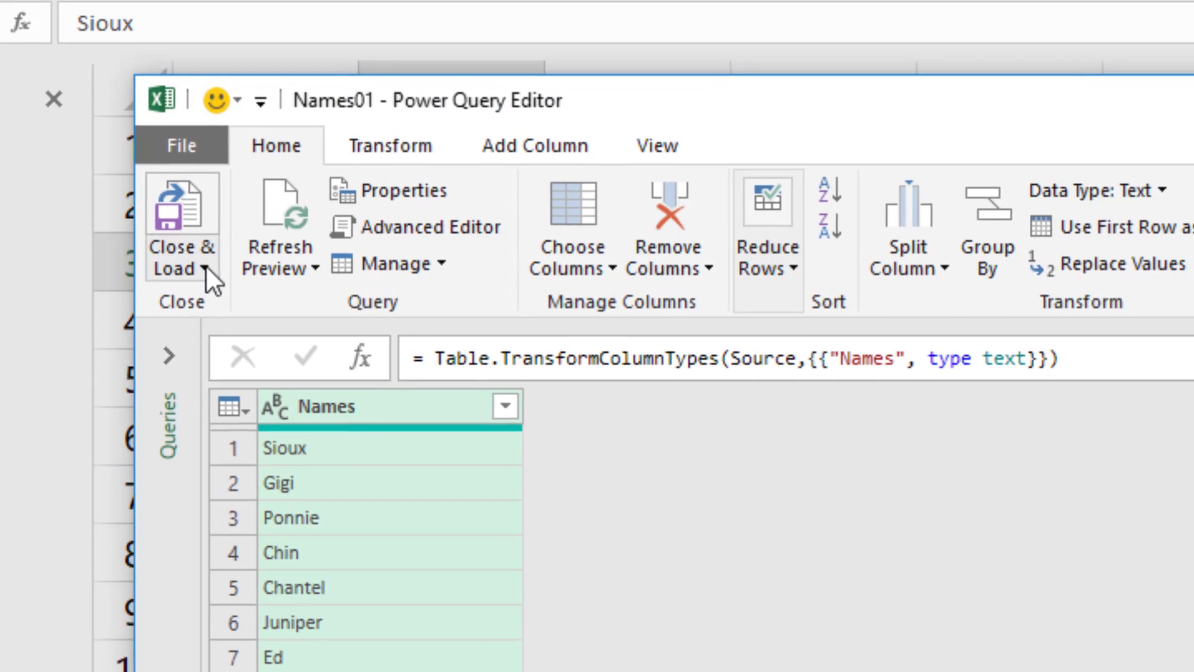
Close & Load the Names01 query To, choosing Only Create Connection
{"action": "left_click", "coordinate": [278, 272]}
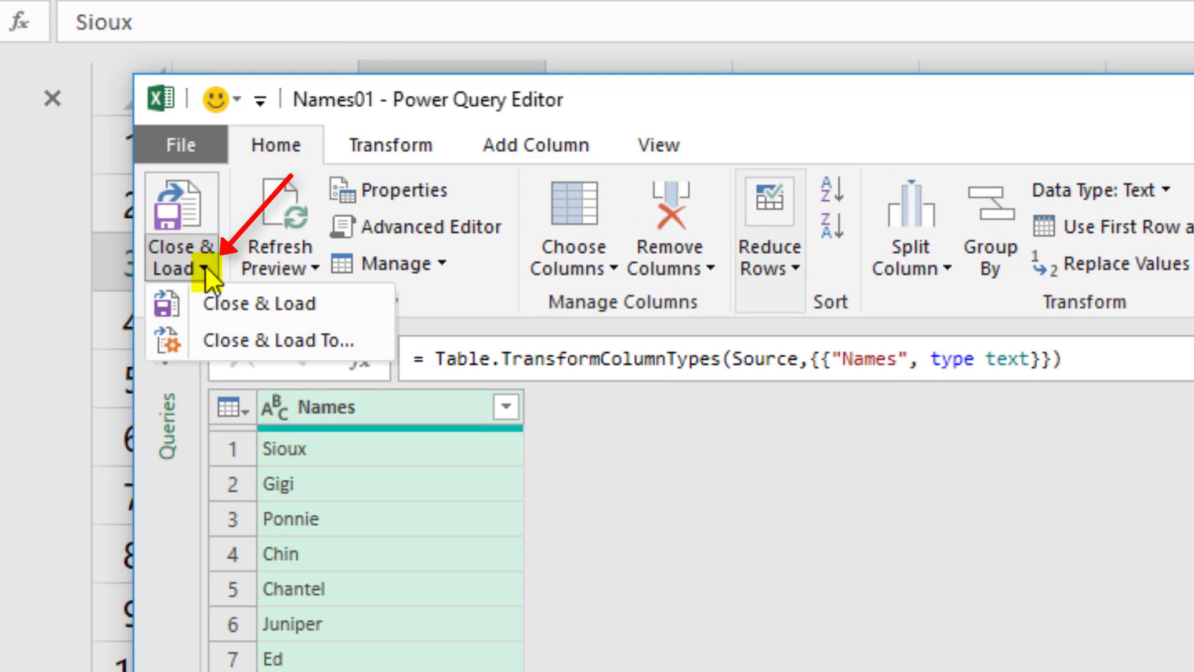
{"action": "left_click", "coordinate": [245, 342]}
{"action": "left_click", "coordinate": [279, 352]}
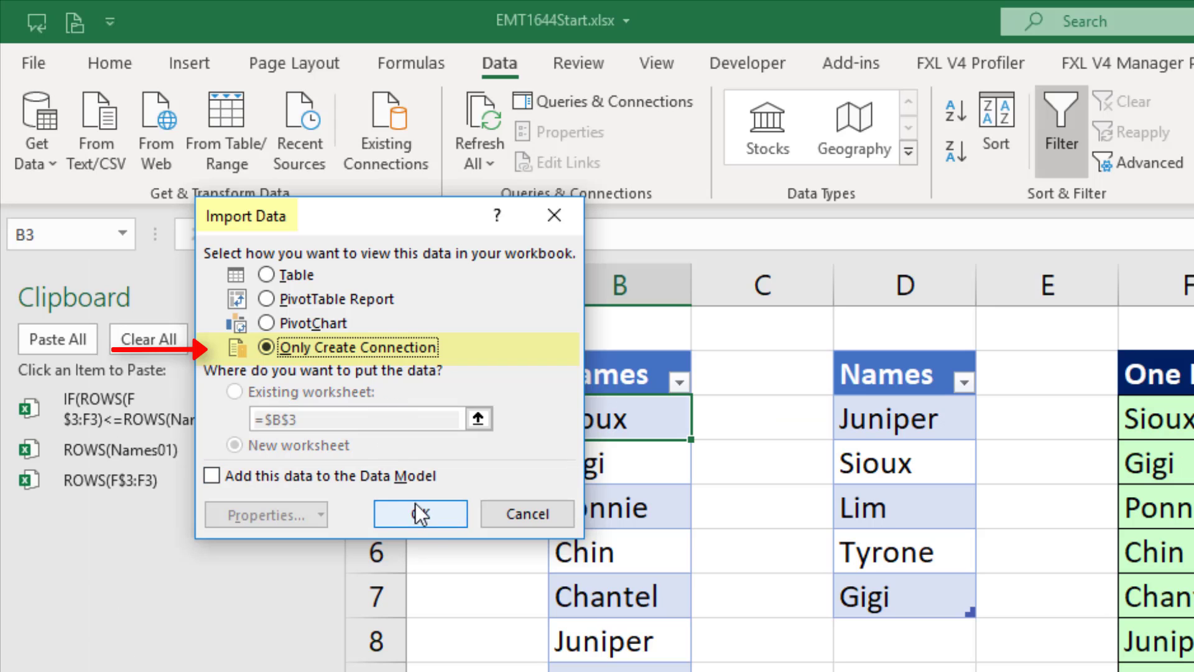
Finish Names01's connection-only load, then load the Names02 table as a connection-only query too
{"action": "left_click", "coordinate": [426, 516]}
{"action": "left_click", "coordinate": [871, 418]}
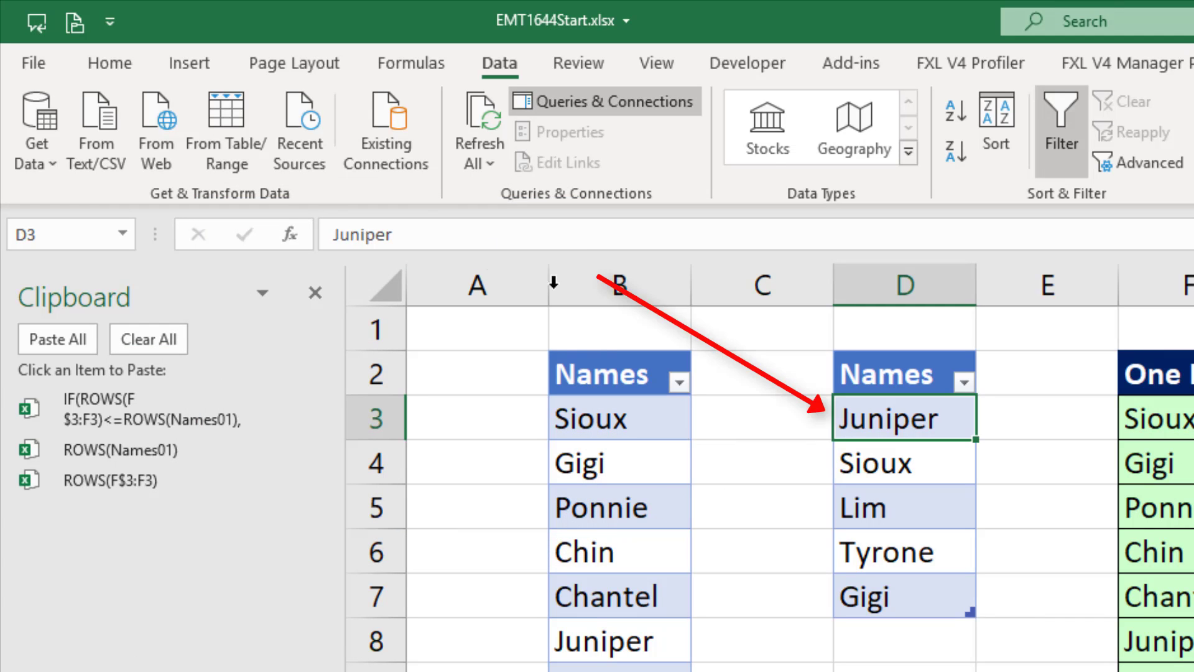
{"action": "left_click", "coordinate": [237, 121]}
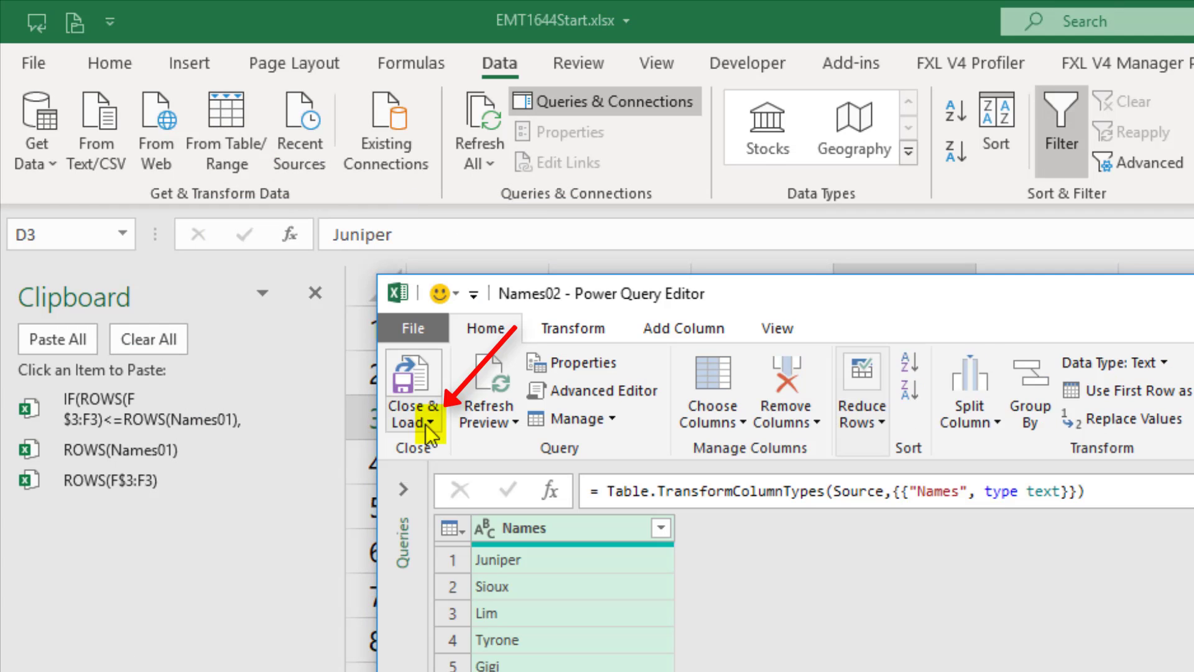
{"action": "left_click", "coordinate": [423, 426]}
{"action": "left_click", "coordinate": [460, 483]}
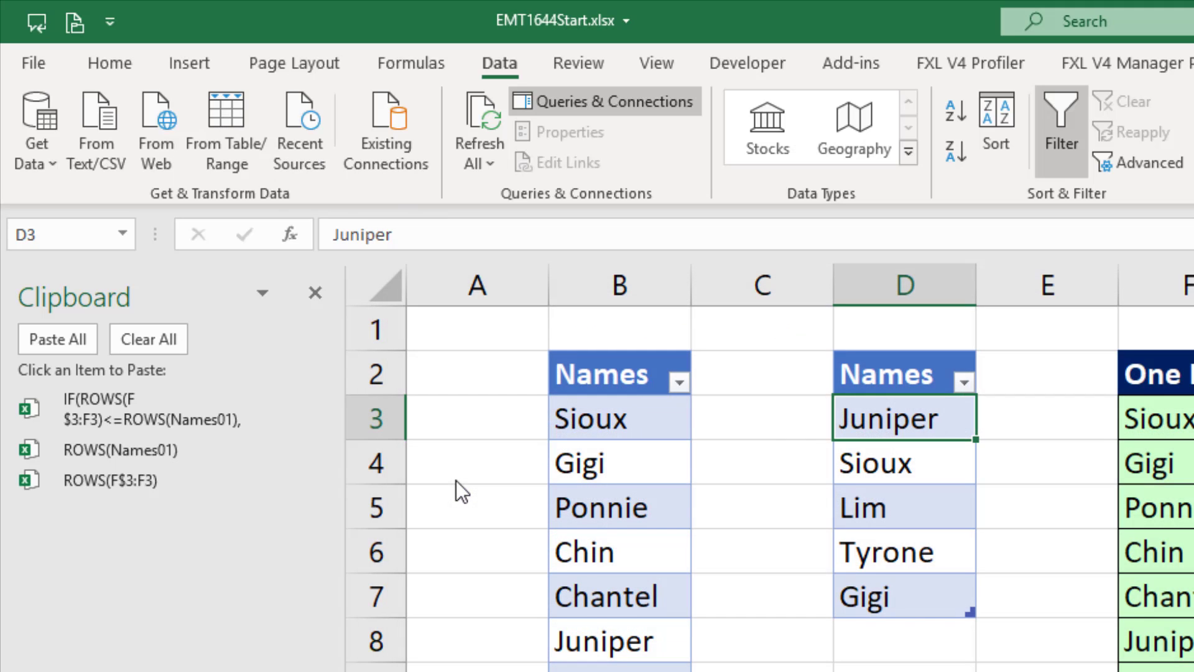
{"action": "left_click", "coordinate": [690, 551]}
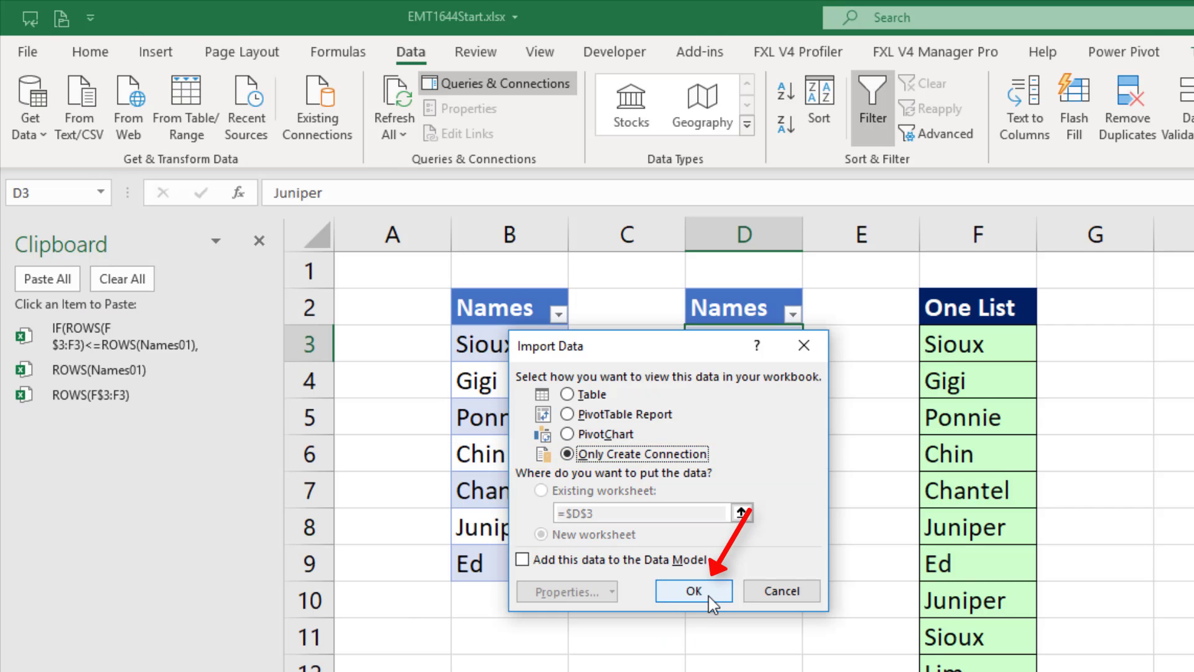
{"action": "left_click", "coordinate": [691, 589]}
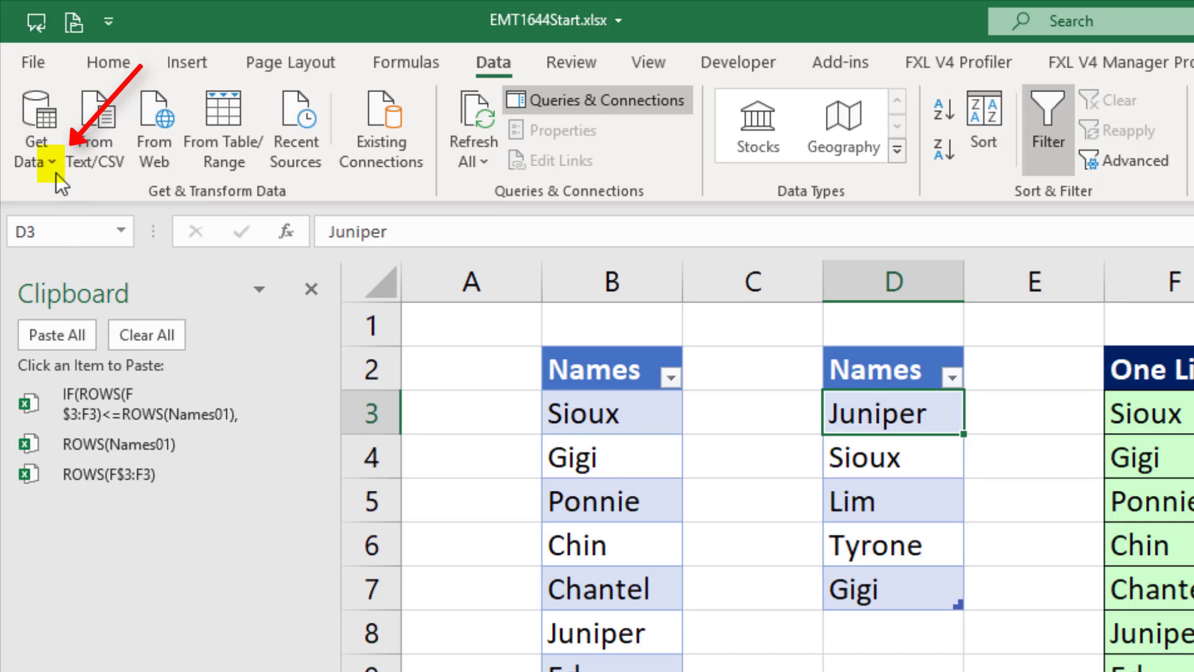
Append query Names02 onto primary table Names01, creating the twelve-name Append1 query
{"action": "left_click", "coordinate": [22, 85]}
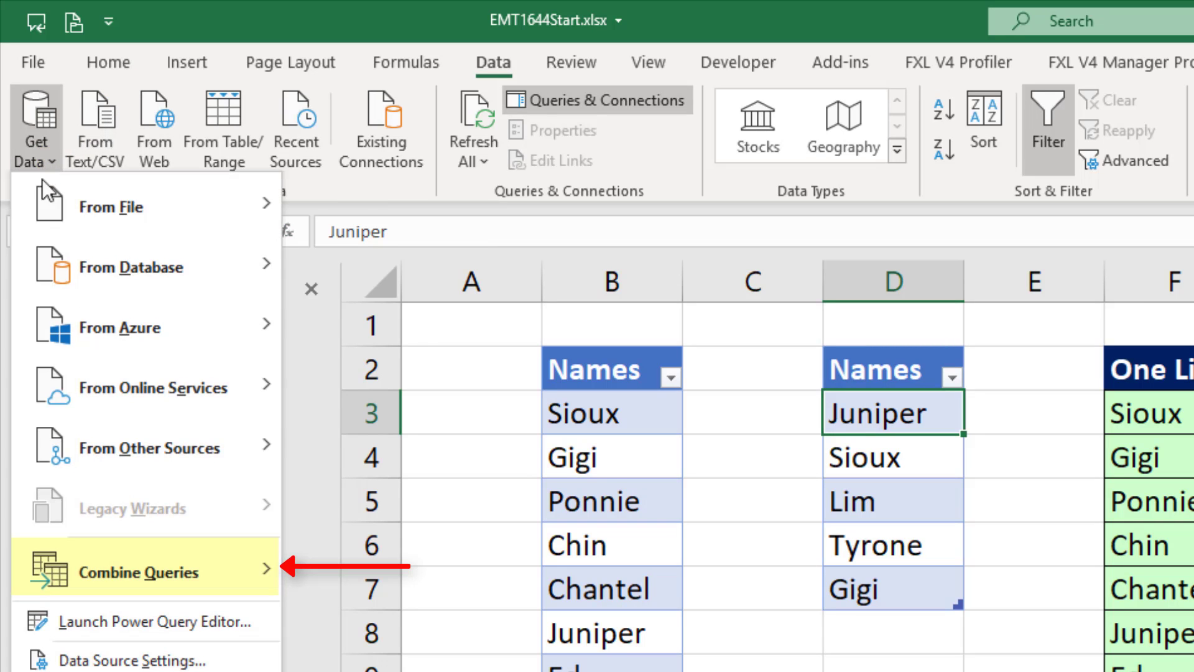
{"action": "mouse_move", "coordinate": [152, 562]}
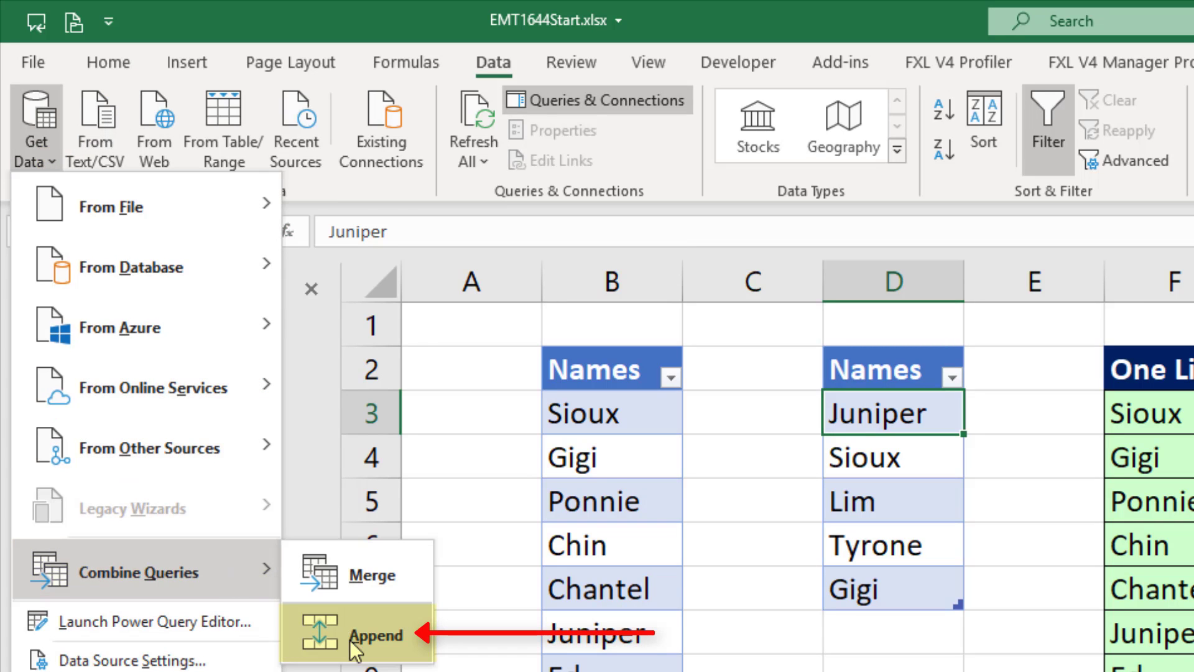
{"action": "left_click", "coordinate": [349, 640]}
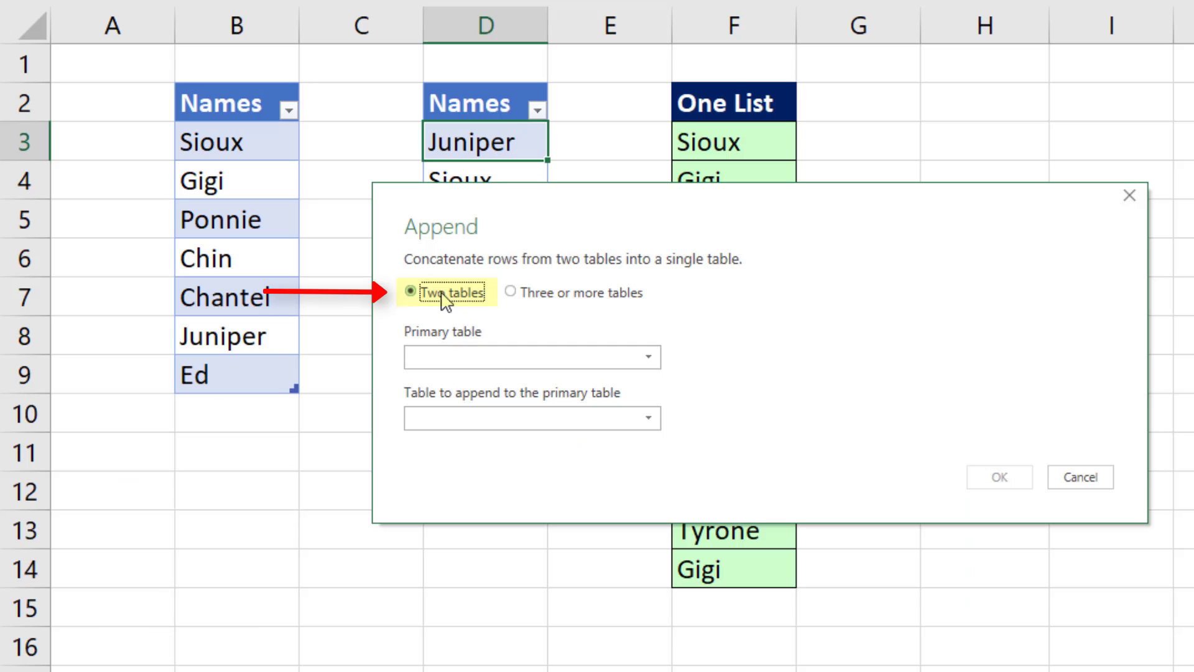
{"action": "left_click", "coordinate": [458, 357]}
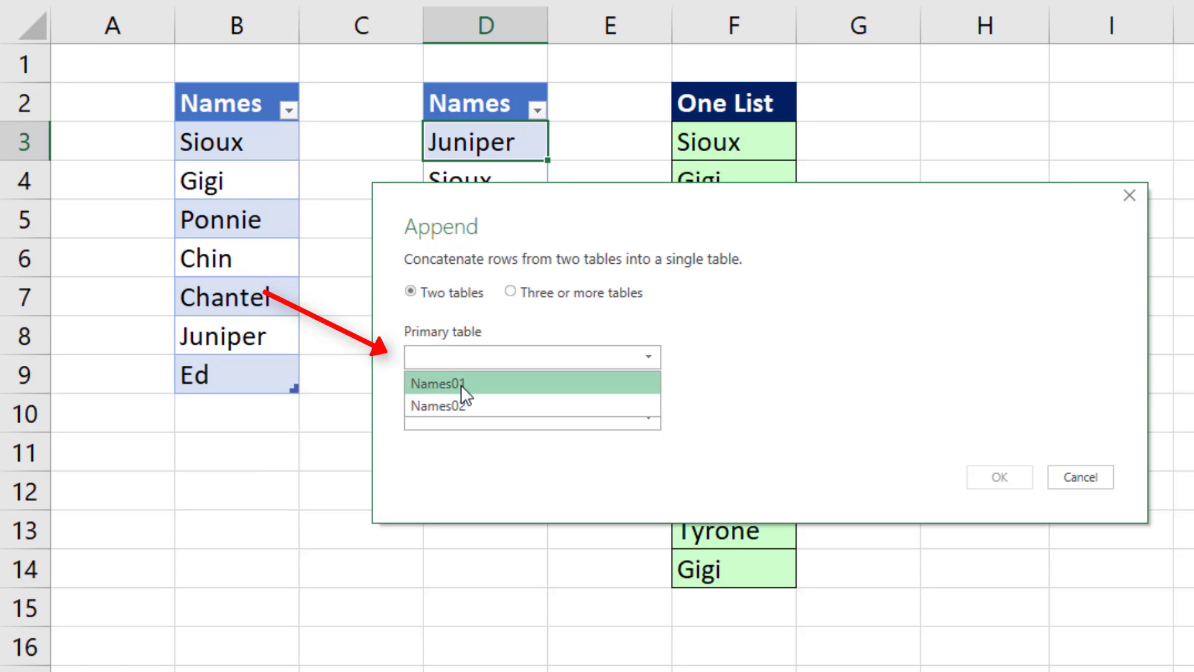
{"action": "left_click", "coordinate": [463, 384]}
{"action": "left_click", "coordinate": [463, 430]}
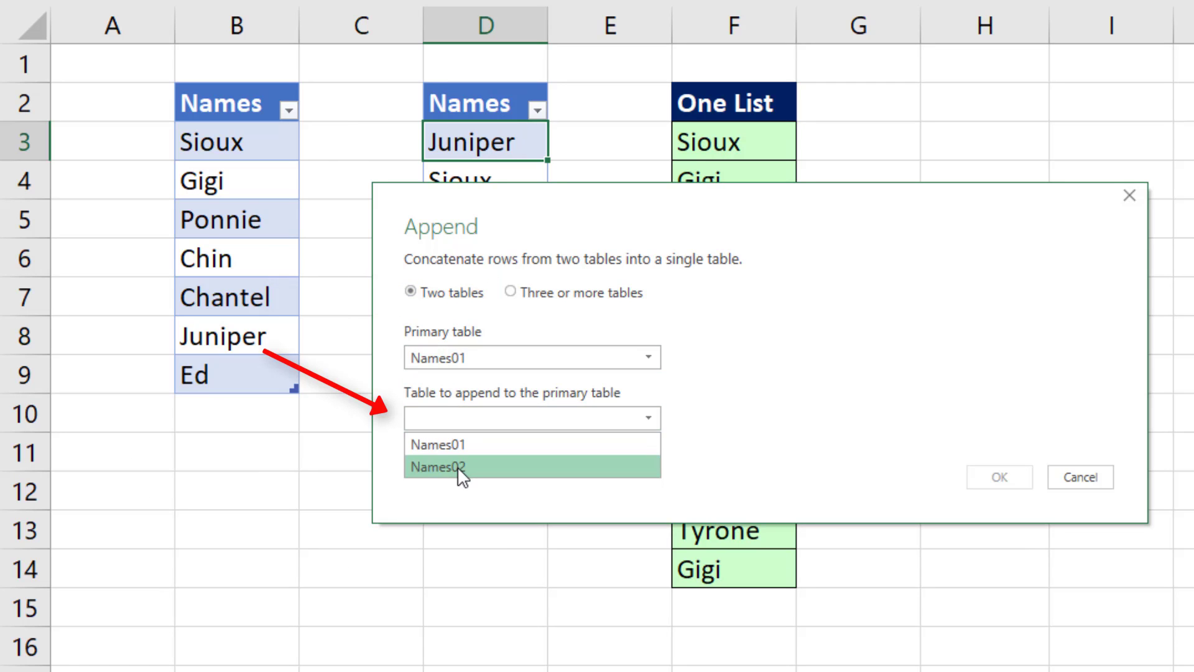
{"action": "left_click", "coordinate": [459, 467]}
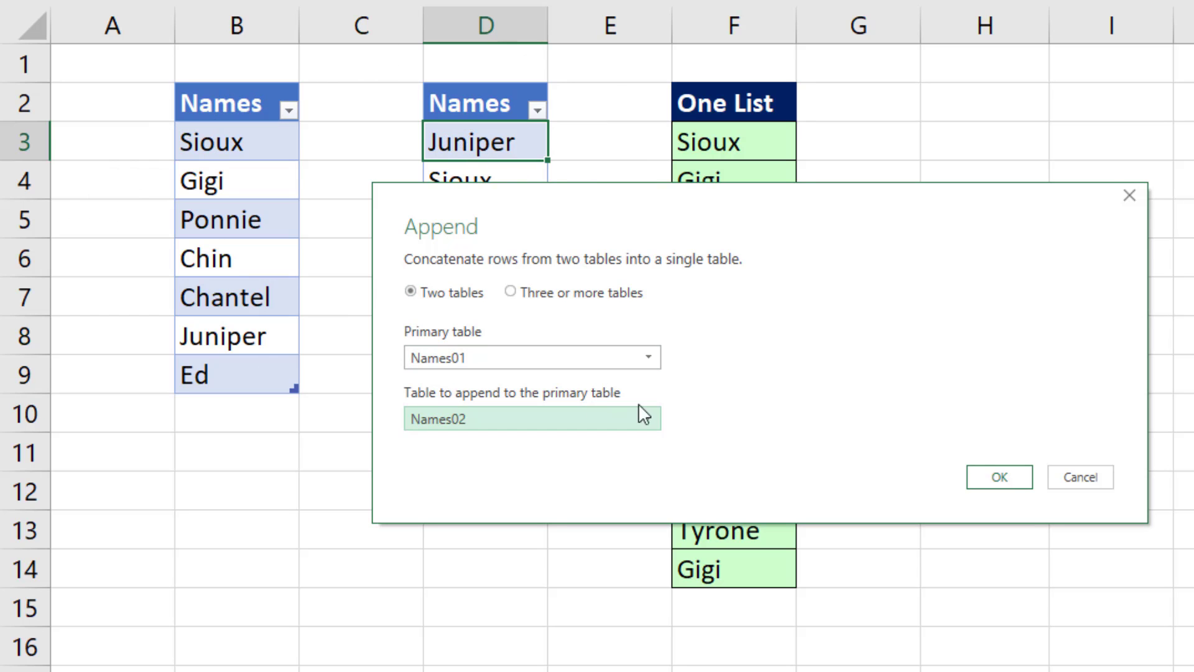
{"action": "left_click", "coordinate": [999, 477]}
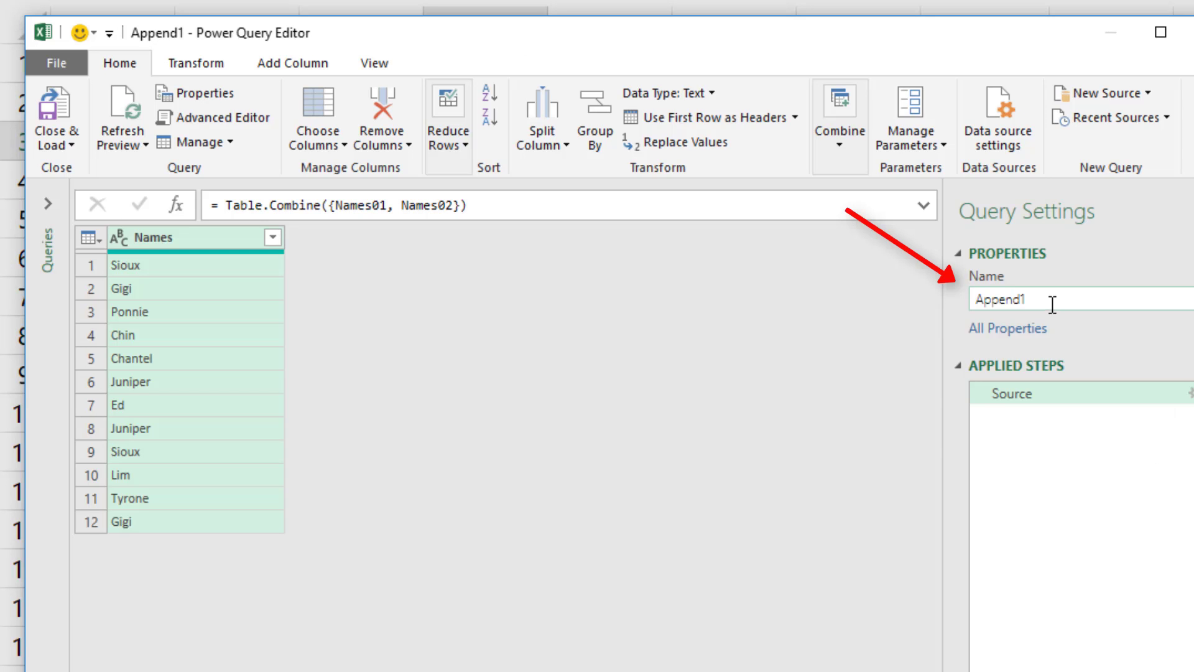
Rename the appended query to OneList
{"action": "double_click", "coordinate": [1051, 304]}
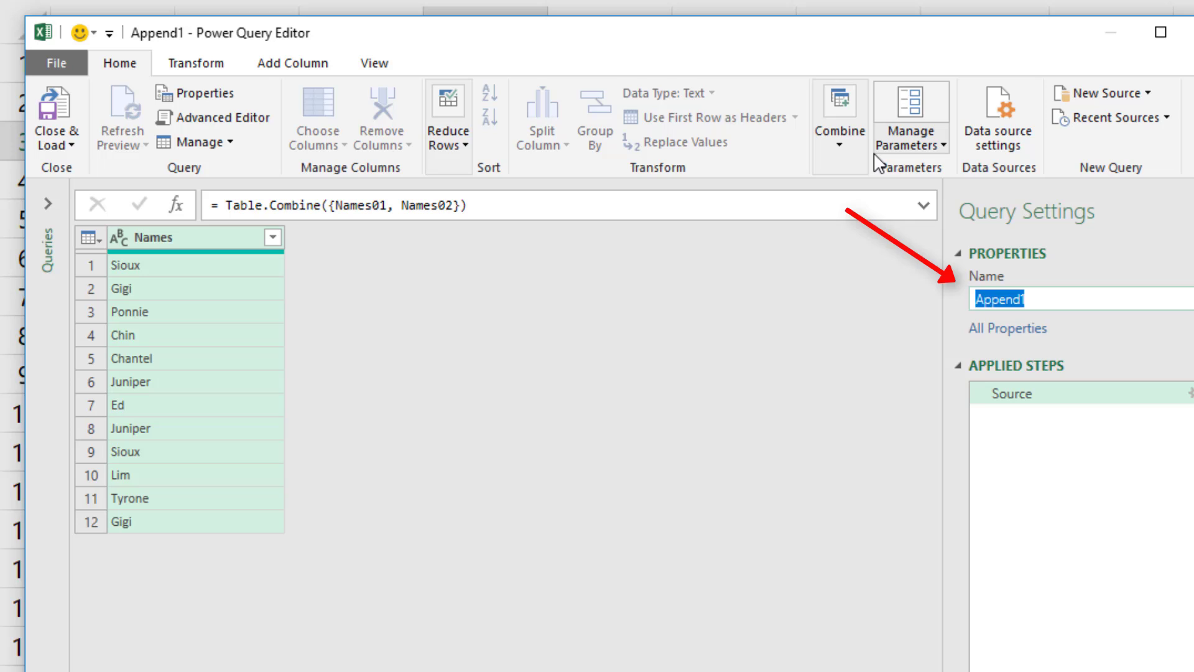
{"action": "type", "text": "OneList"}
{"action": "key", "text": "Return"}
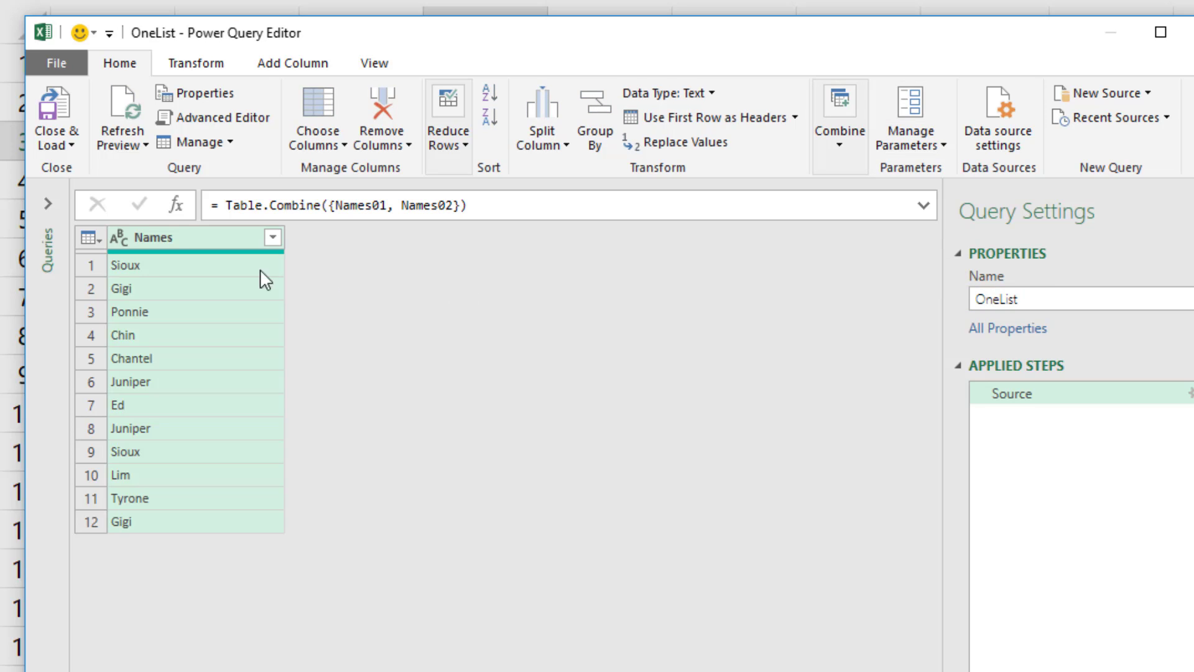
Load OneList as a table on the existing worksheet at cell H2
{"action": "left_click", "coordinate": [73, 143]}
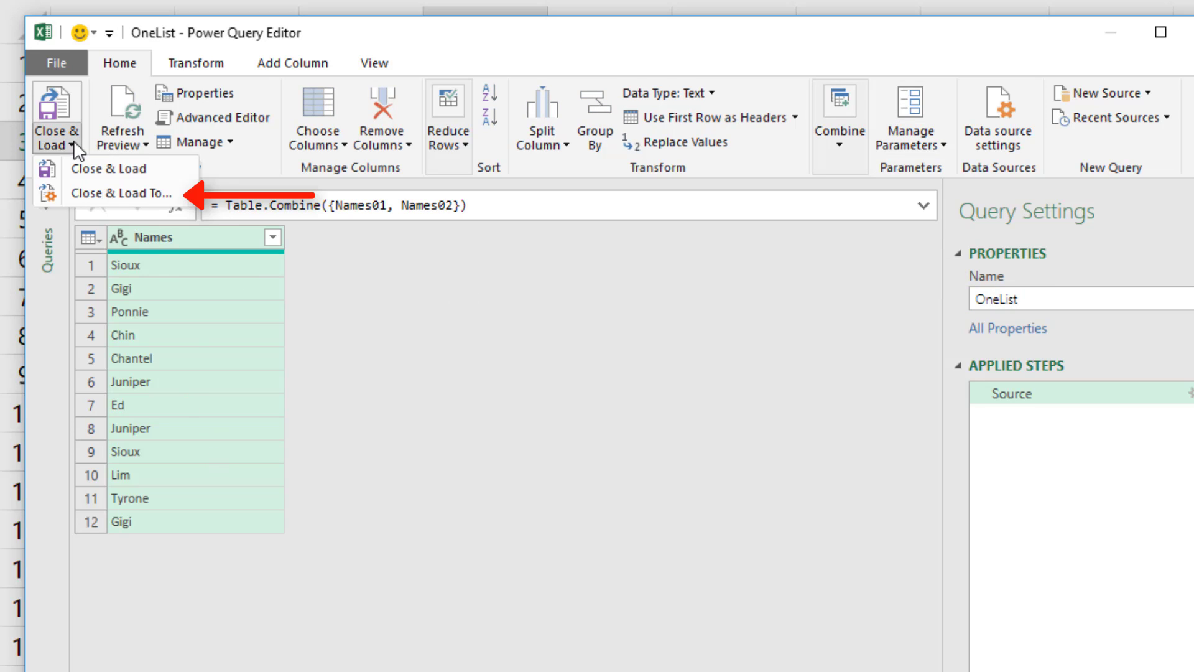
{"action": "left_click", "coordinate": [87, 198]}
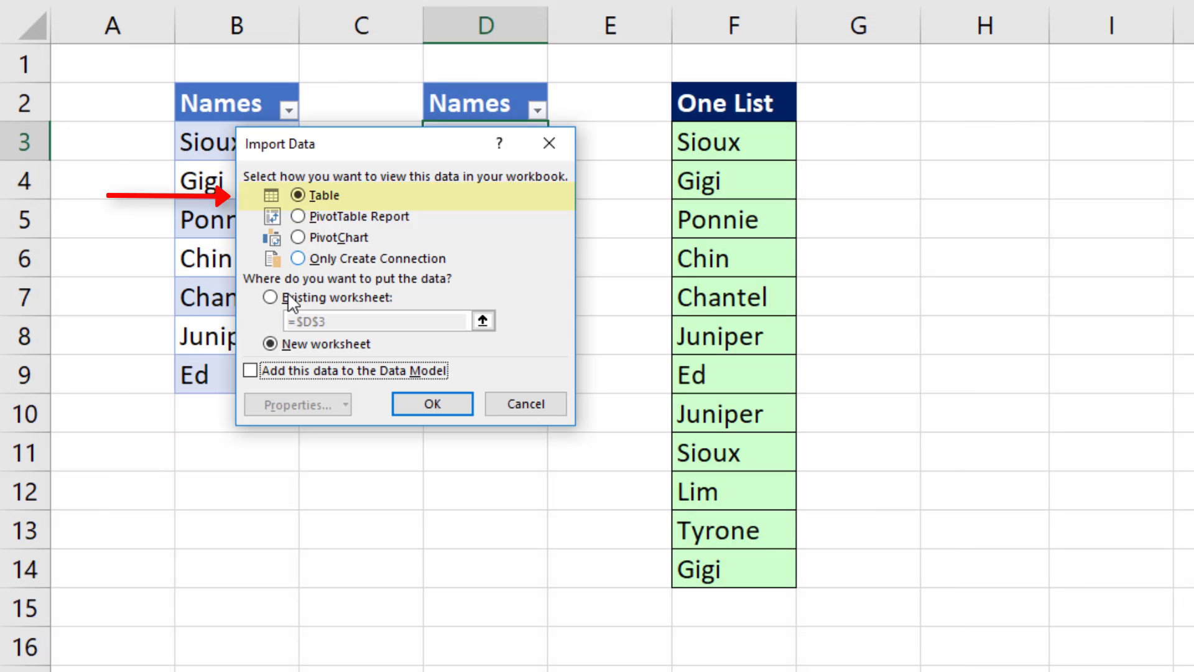
{"action": "left_click", "coordinate": [271, 297]}
{"action": "left_click", "coordinate": [970, 109]}
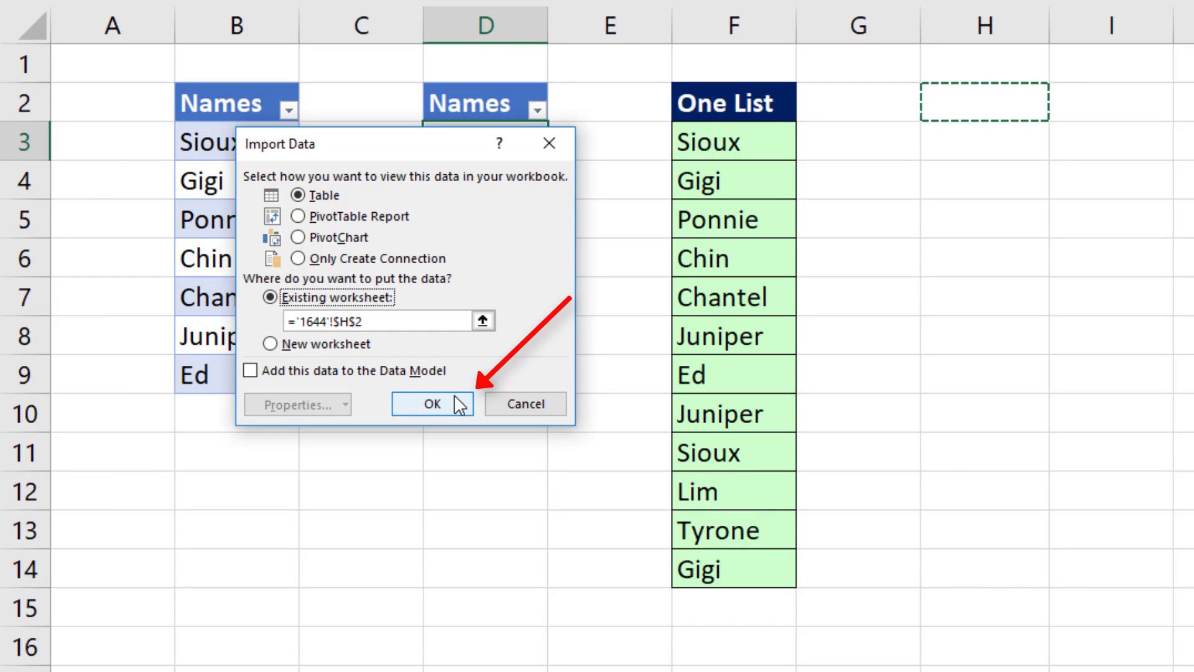
{"action": "left_click", "coordinate": [453, 401]}
Add Chantel in the empty row below the second Names table
{"action": "left_click", "coordinate": [530, 301]}
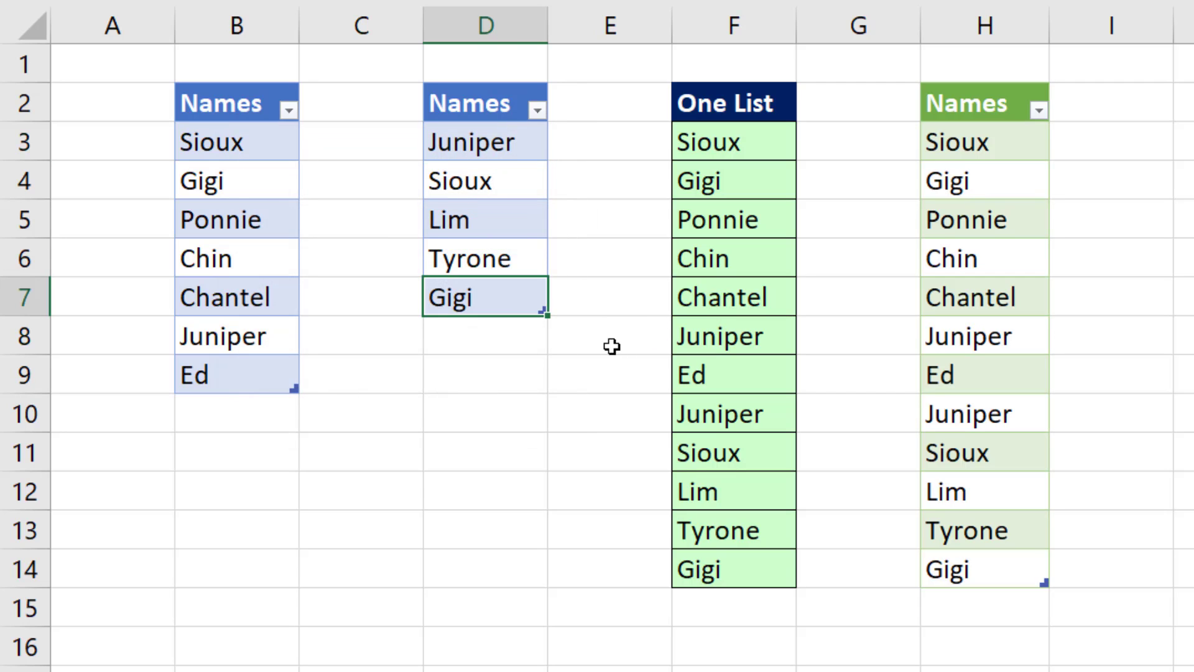
{"action": "key", "text": "Down"}
{"action": "type", "text": "Chantel"}
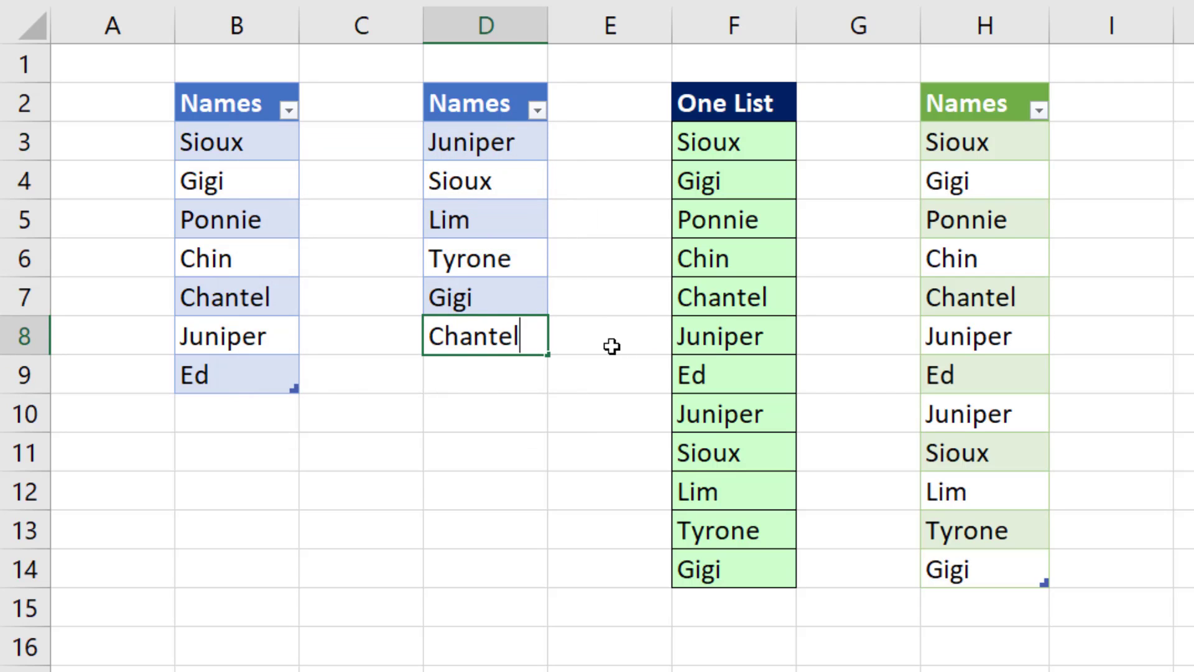
{"action": "key", "text": "Return"}
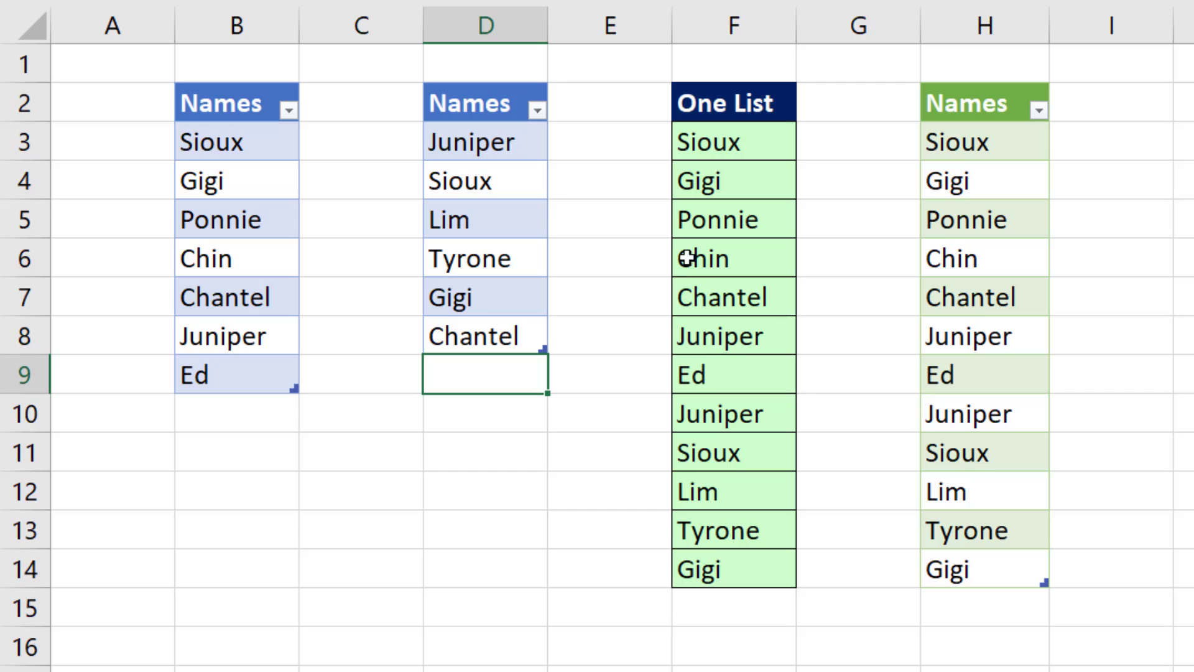
Refresh the OneList query table and extend the F formula down to row 15
{"action": "right_click", "coordinate": [998, 213]}
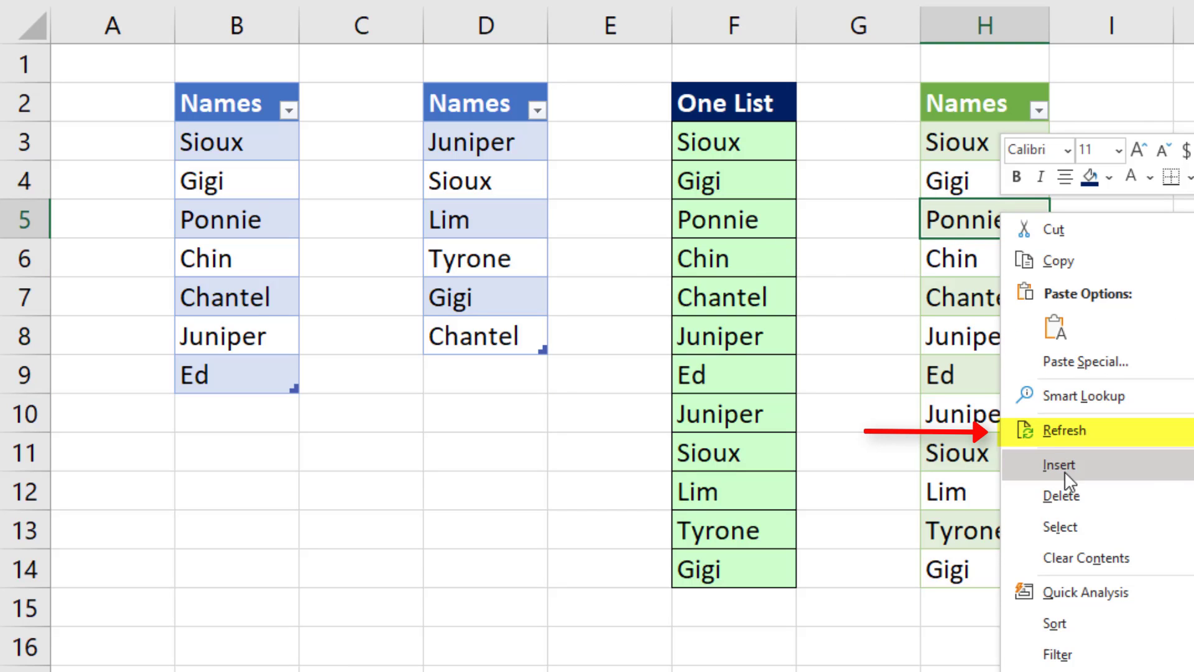
{"action": "left_click", "coordinate": [1066, 431]}
{"action": "left_click", "coordinate": [778, 573]}
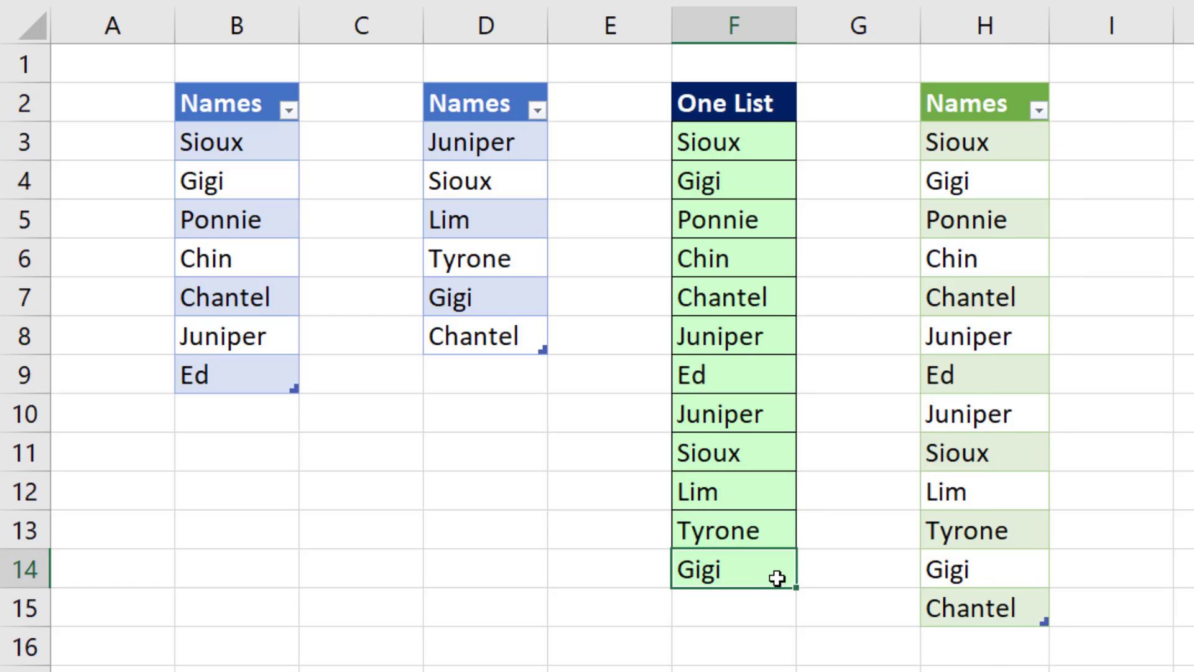
{"action": "left_click_drag", "start_coordinate": [795, 589], "coordinate": [793, 622]}
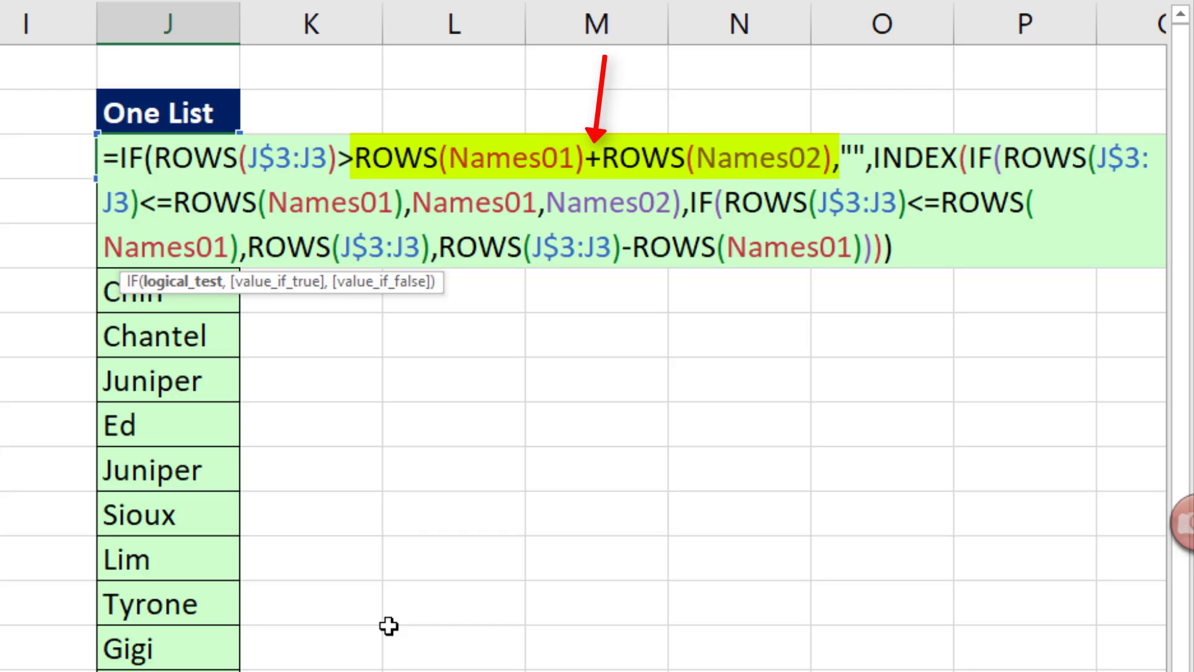
Complete the IF-wrapped INDEX formula in J3, returning "" once both tables run out
{"action": "left_click", "coordinate": [283, 291]}
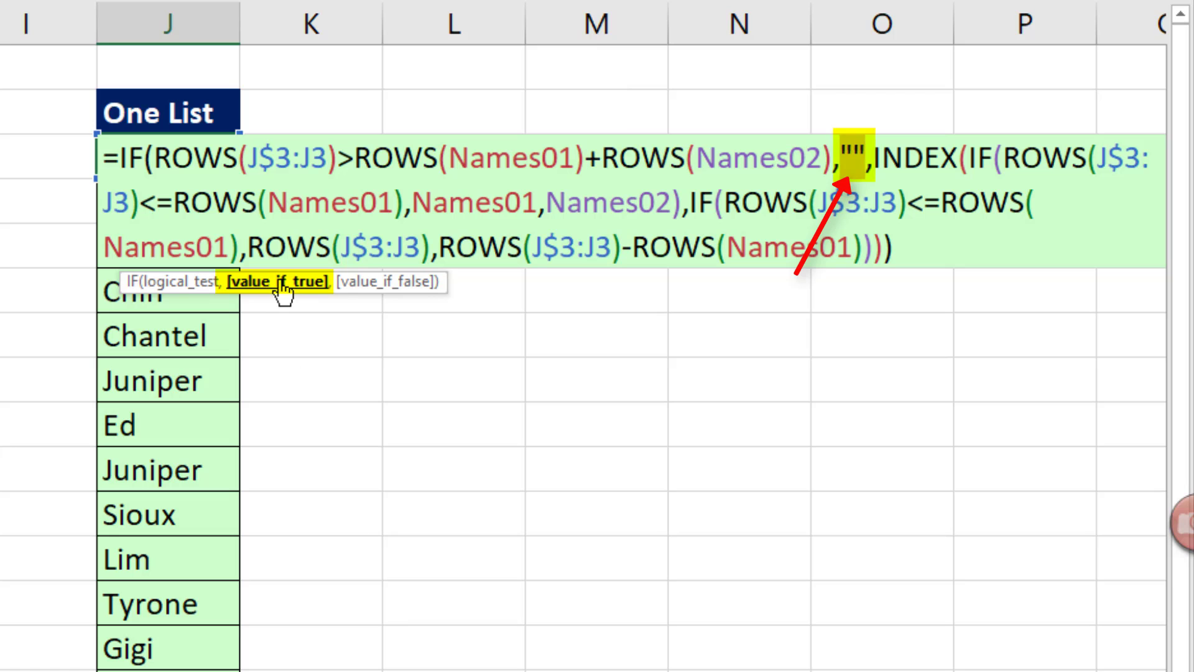
{"action": "left_click", "coordinate": [372, 292]}
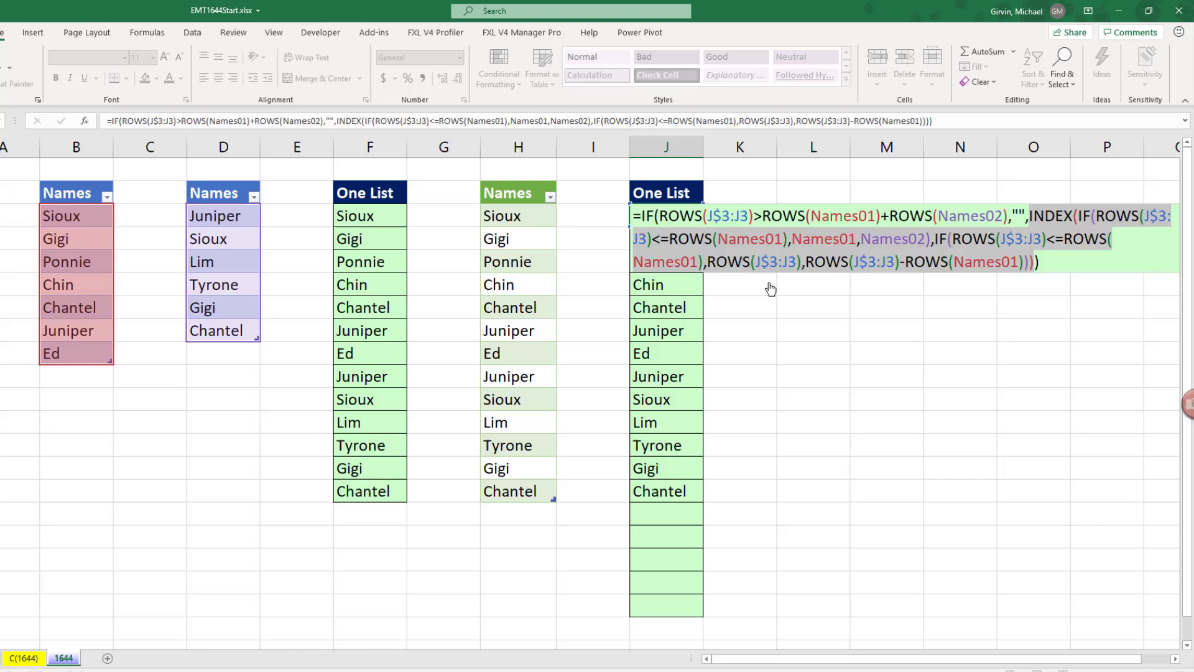
{"action": "key", "text": "ctrl+Return"}
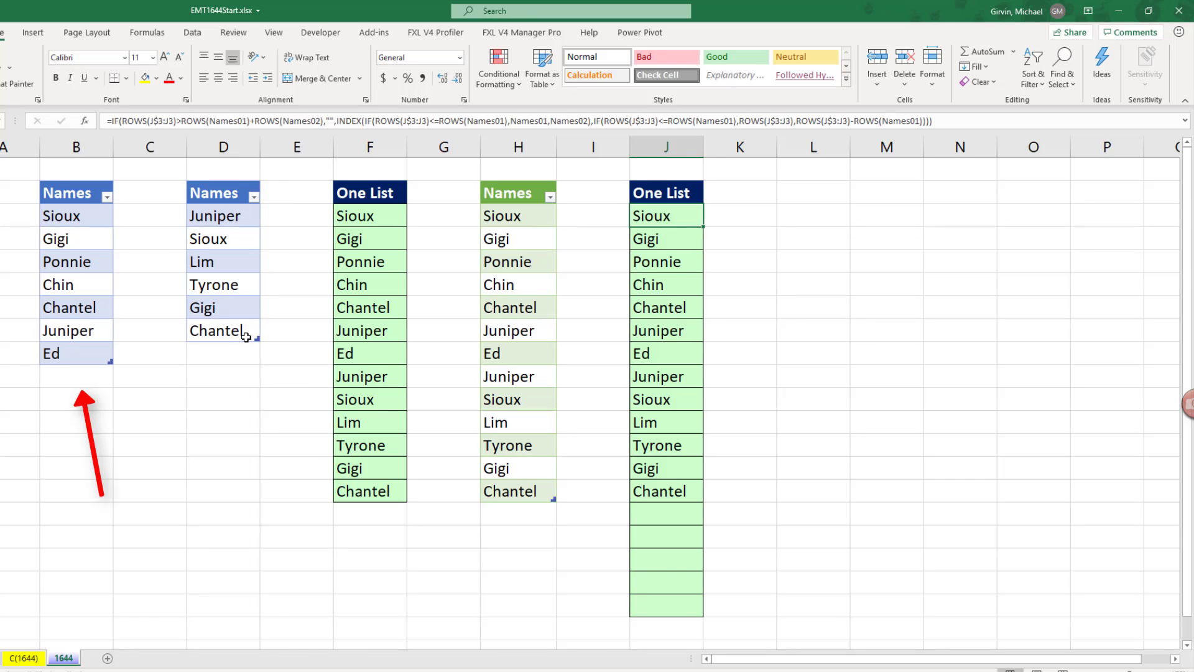
Enter Dim in B10 under the first Names table and refresh the OneList query table
{"action": "type", "text": "Dim"}
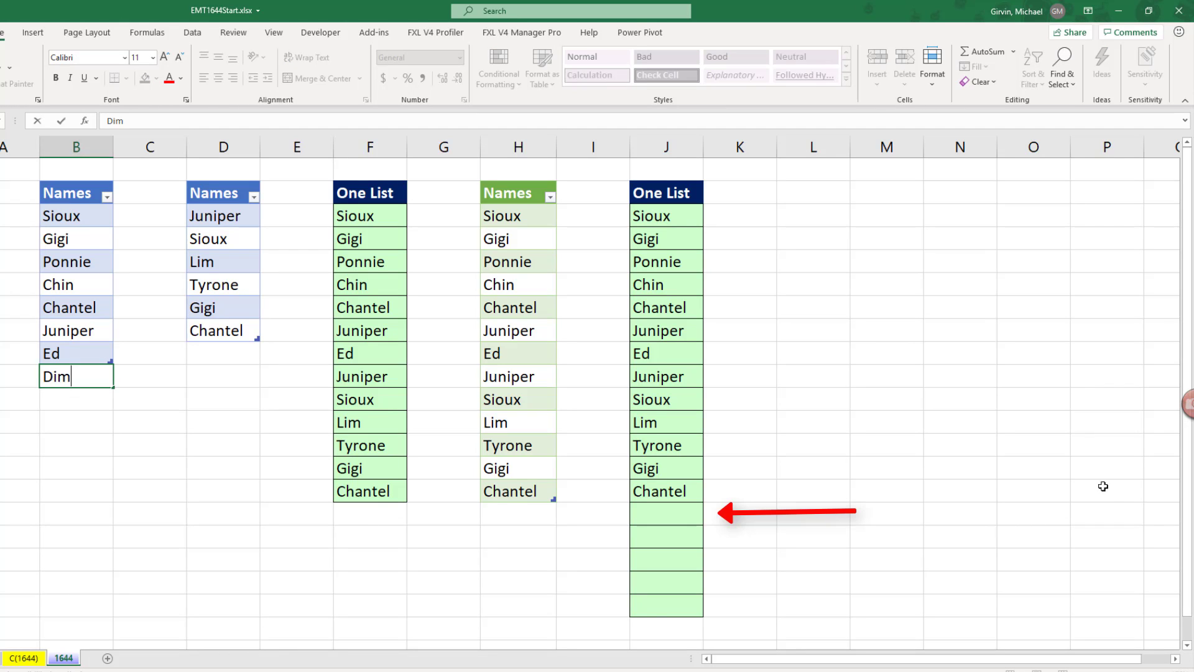
{"action": "key", "text": "Return"}
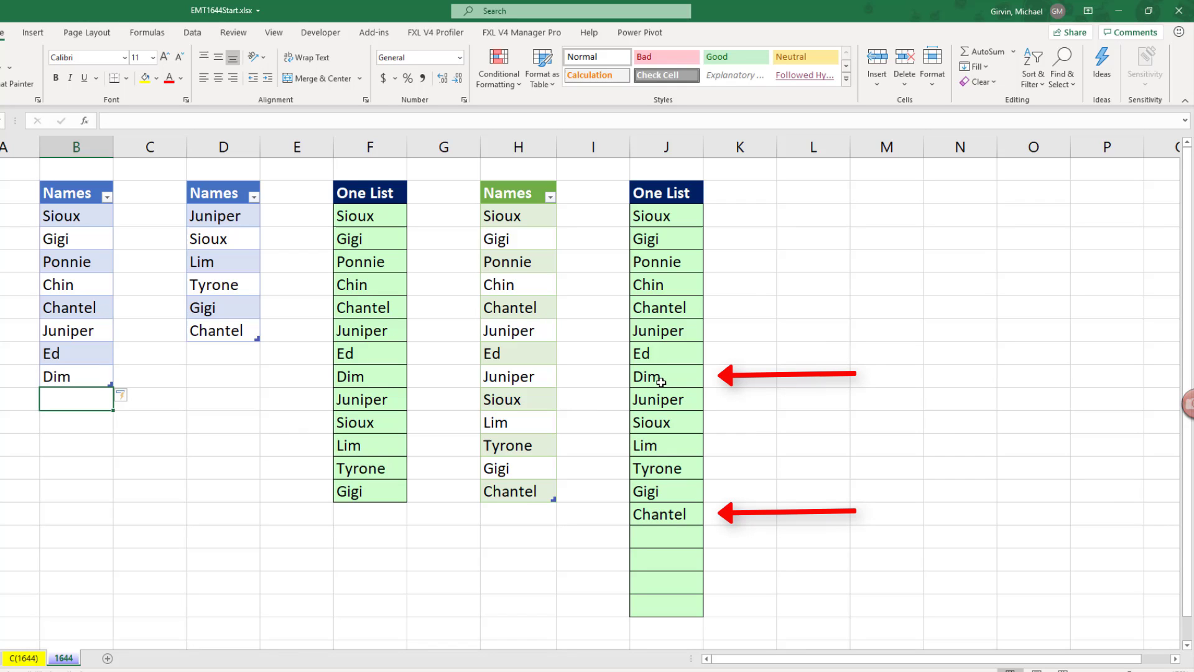
{"action": "right_click", "coordinate": [518, 341]}
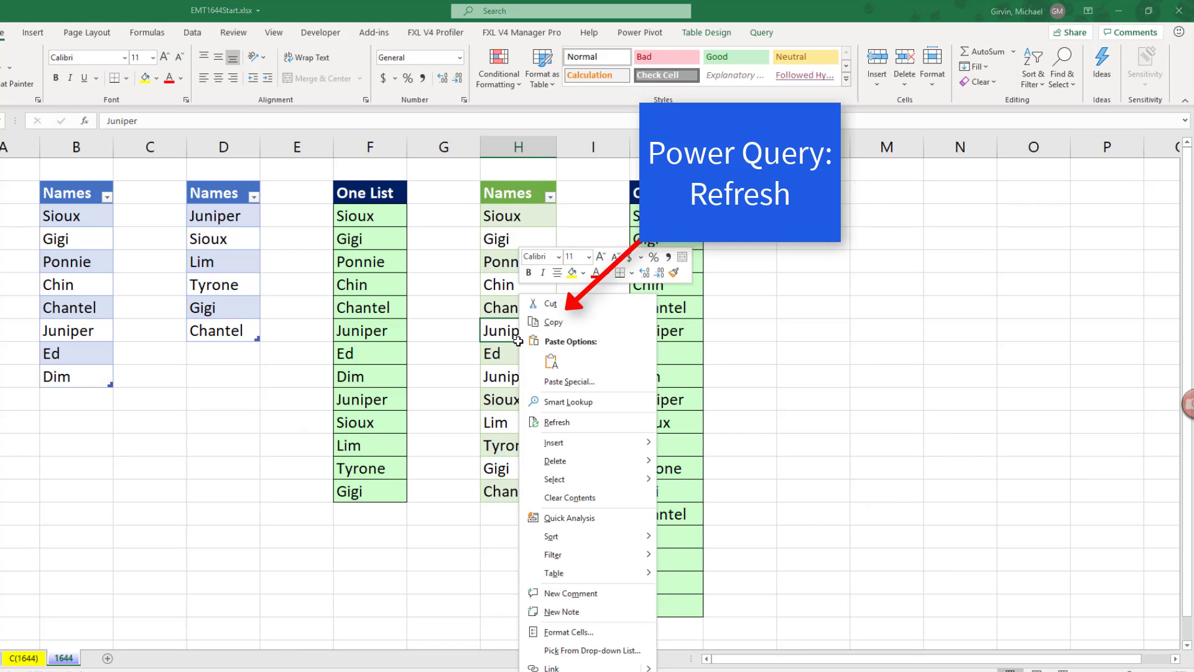
{"action": "left_click", "coordinate": [558, 423]}
{"action": "left_click", "coordinate": [533, 215]}
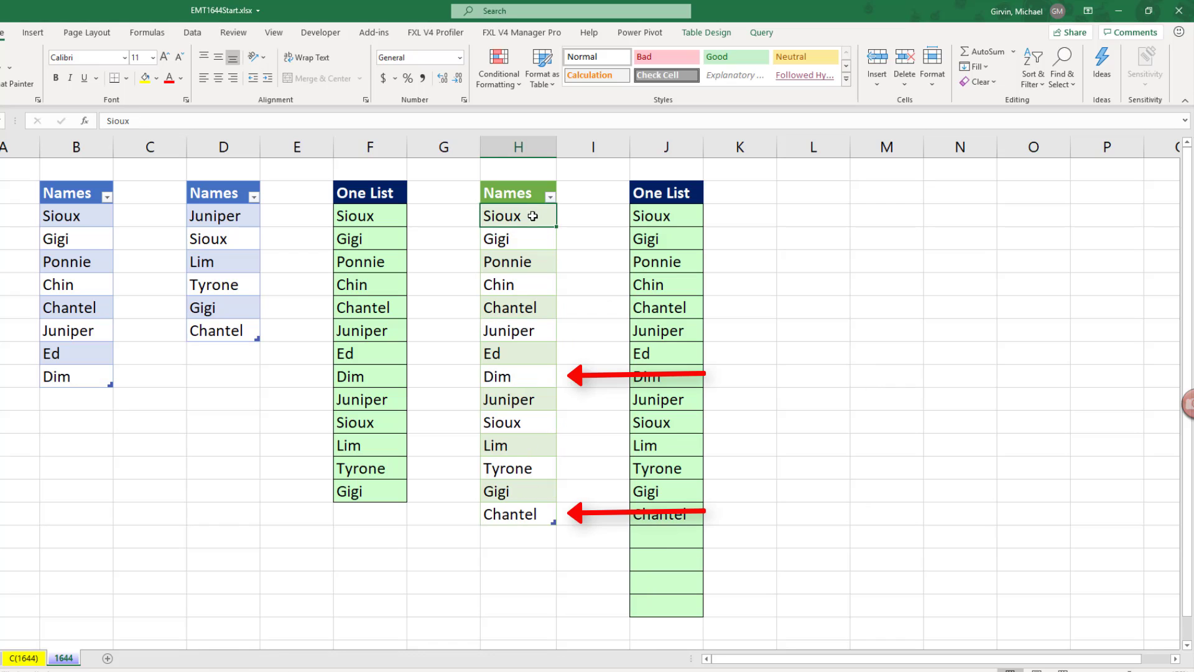
{"action": "left_click", "coordinate": [382, 217]}
{"action": "key", "text": "F2"}
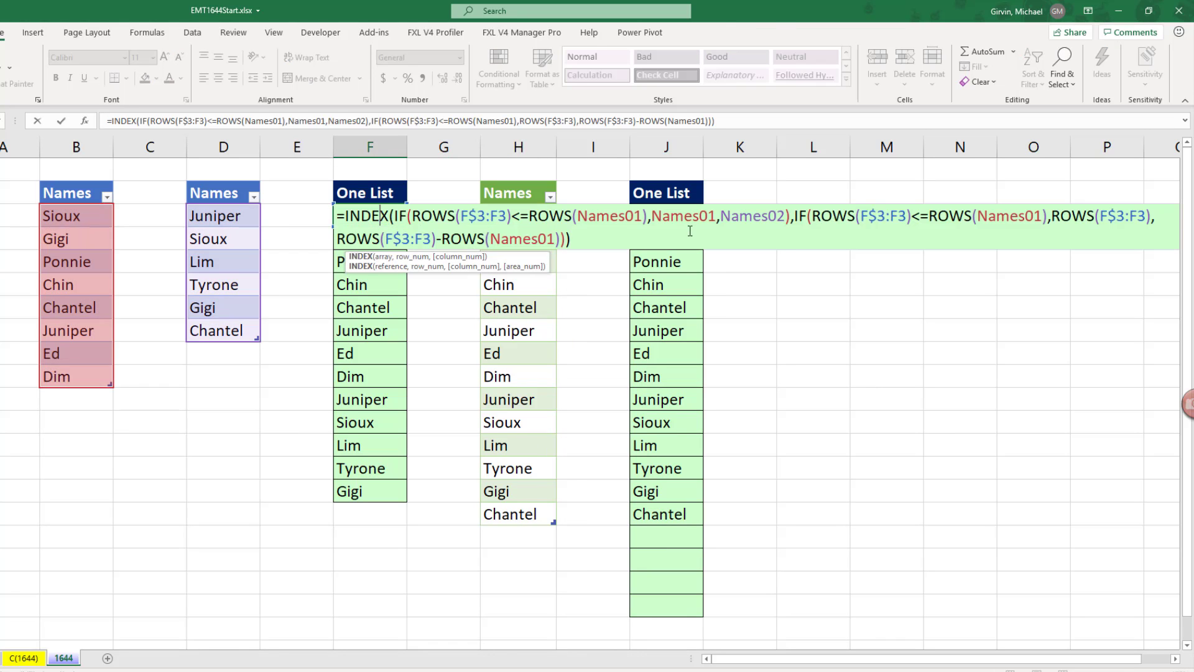
{"action": "key", "text": "Escape"}
{"action": "double_click", "coordinate": [684, 218]}
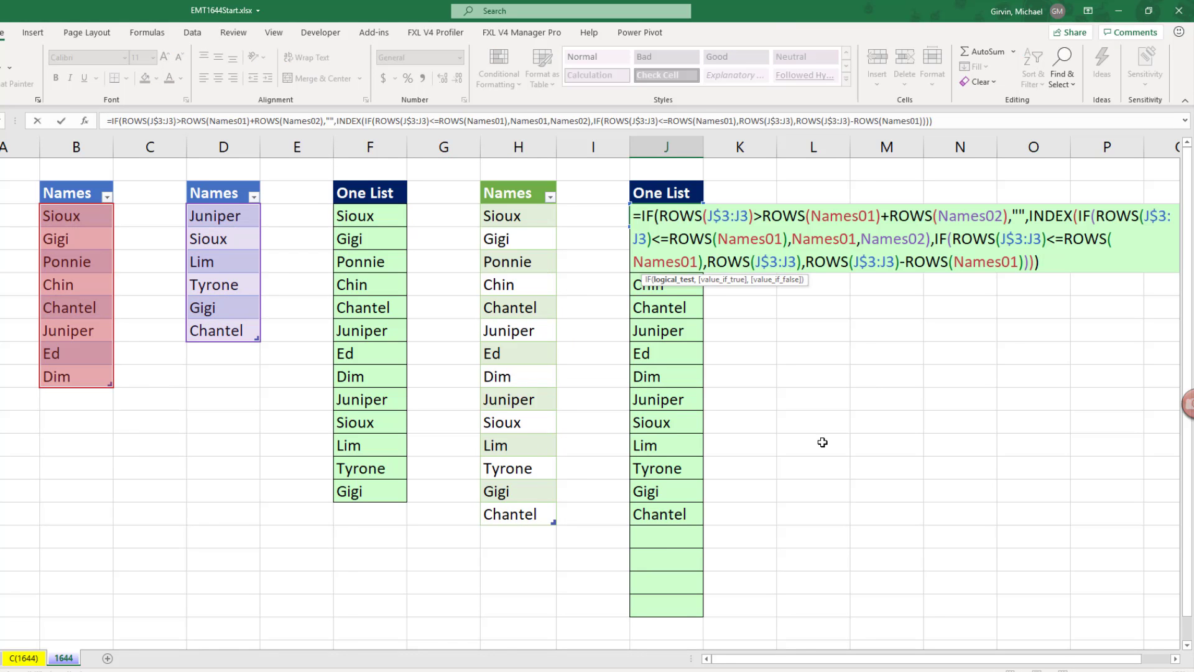